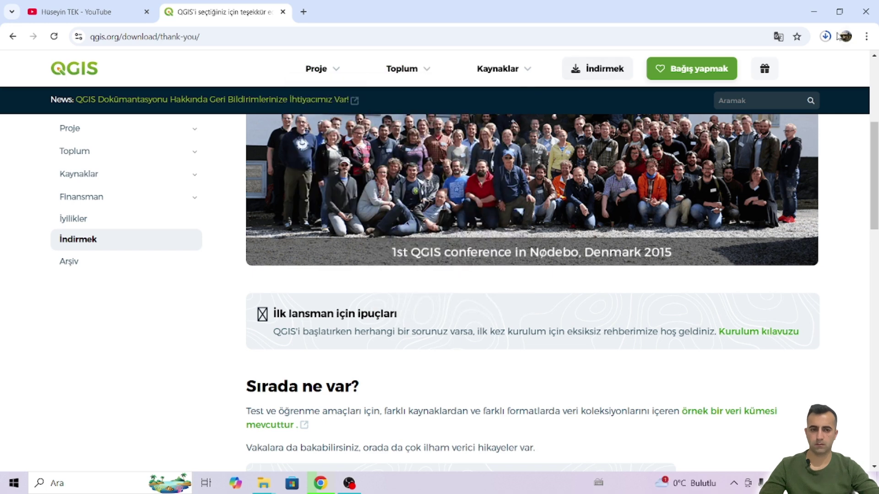
Look through the QGIS thank-you page and check the progress of the installer download
{"action": "scroll", "coordinate": [742, 290], "scroll_direction": "down", "scroll_amount": 15}
{"action": "scroll", "coordinate": [742, 290], "scroll_direction": "up", "scroll_amount": 20}
{"action": "left_click", "coordinate": [825, 36]}
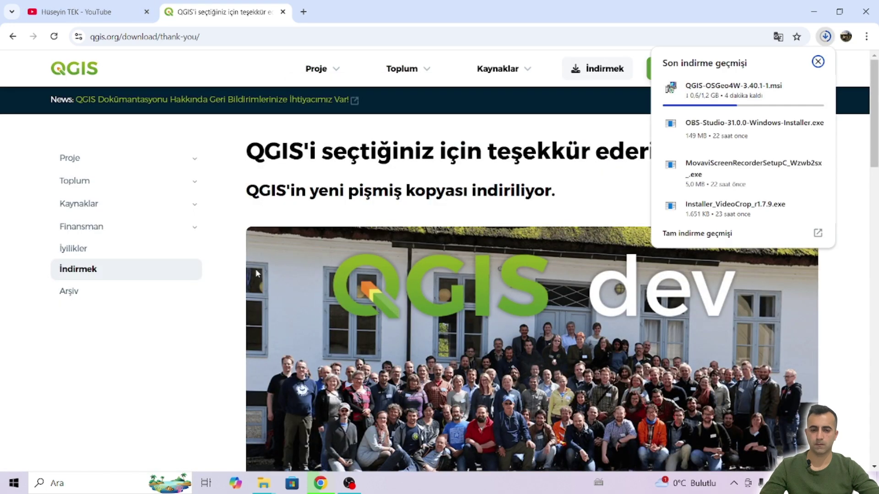
Browse the key features on the QGIS overview page and open the documentation feedback news in the QGIS feed
{"action": "scroll", "coordinate": [256, 273], "scroll_direction": "down", "scroll_amount": 5}
{"action": "left_click_drag", "start_coordinate": [265, 256], "coordinate": [516, 293]}
{"action": "left_click", "coordinate": [443, 180]}
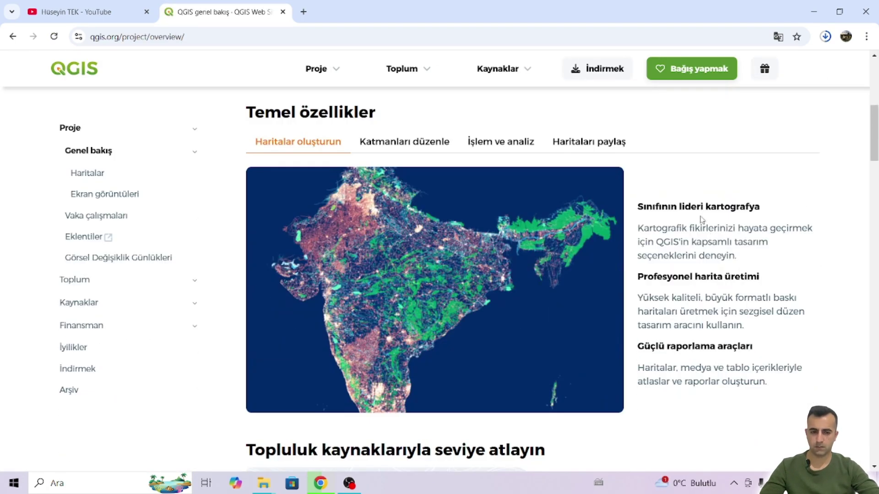
{"action": "left_click_drag", "start_coordinate": [650, 207], "coordinate": [760, 207]}
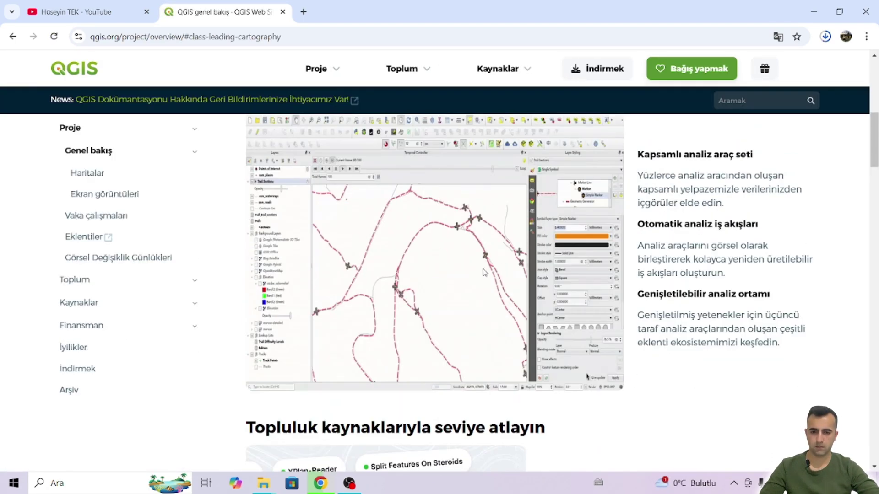
{"action": "left_click", "coordinate": [330, 99]}
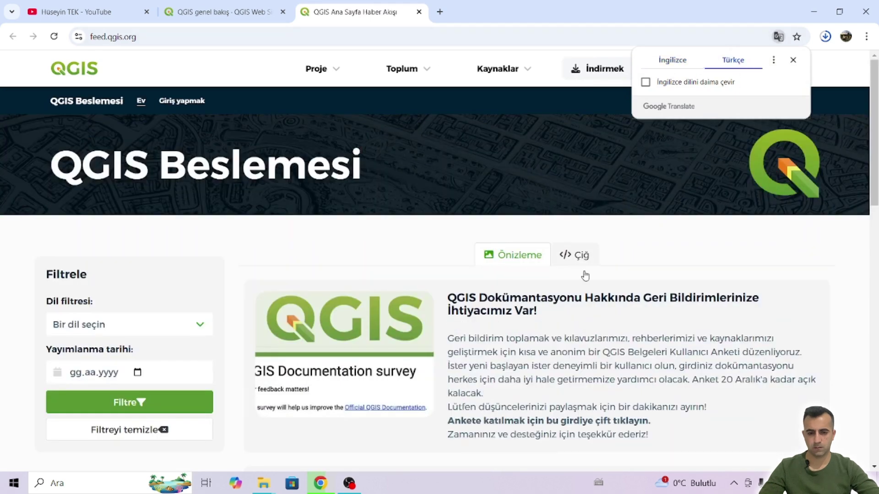
{"action": "scroll", "coordinate": [585, 275], "scroll_direction": "down", "scroll_amount": 10}
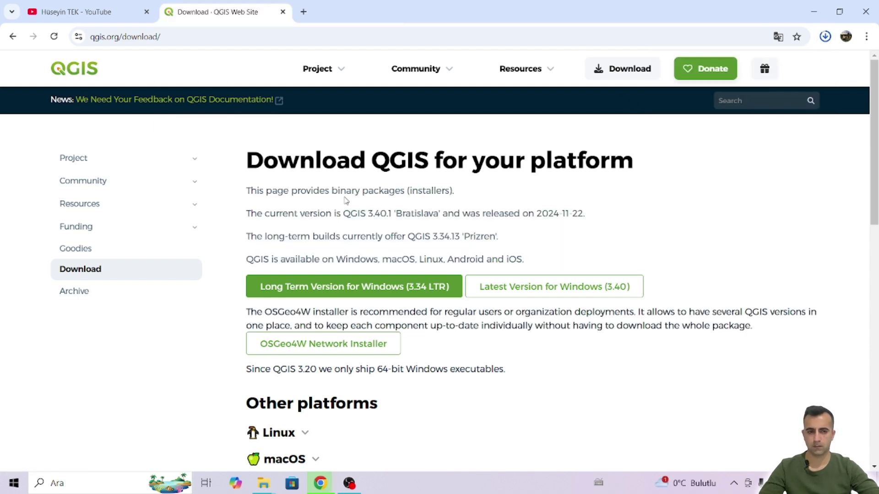
Check whether the QGIS-OSGeo4W-3.40.1-1.msi download has finished
{"action": "left_click", "coordinate": [825, 37]}
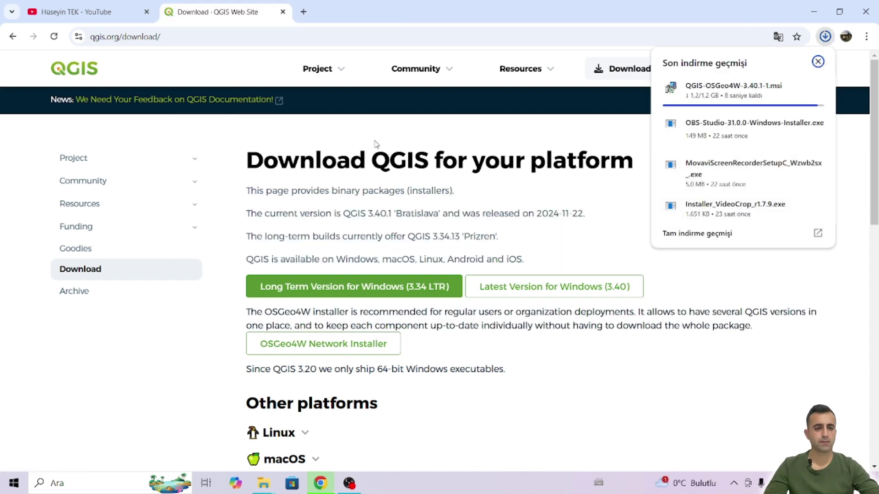
{"action": "left_click", "coordinate": [612, 184]}
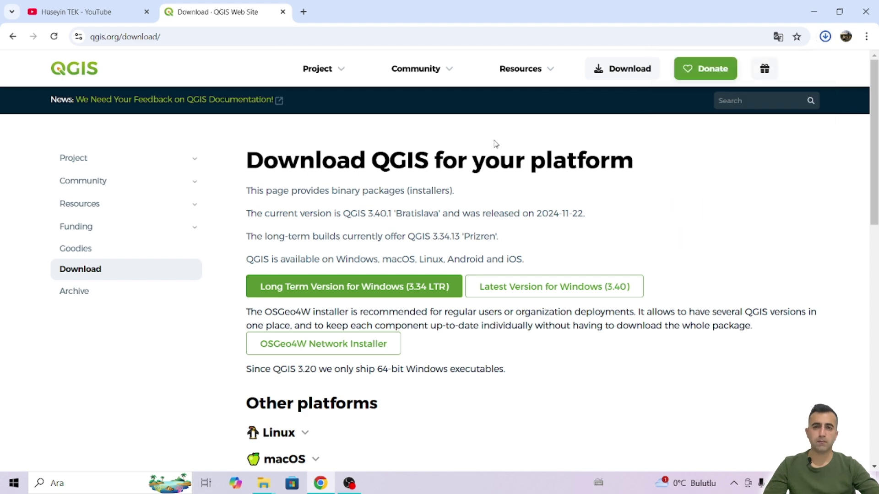
{"action": "left_click", "coordinate": [826, 37]}
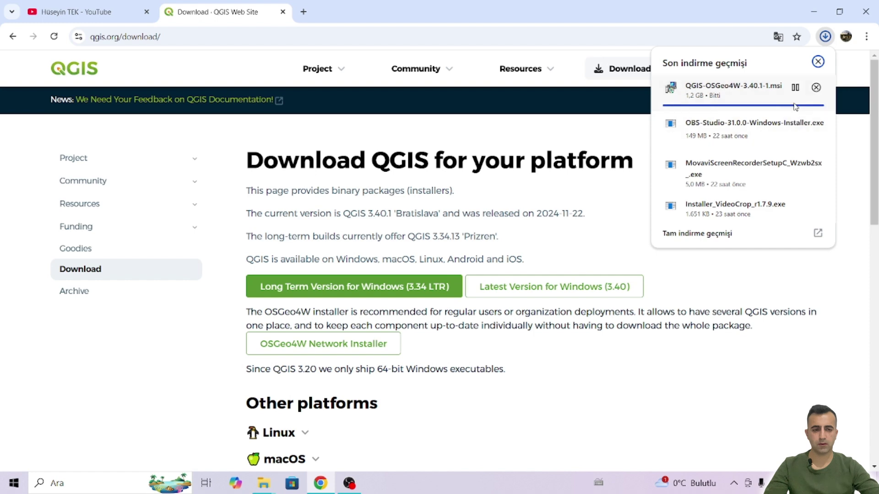
{"action": "left_click", "coordinate": [592, 203]}
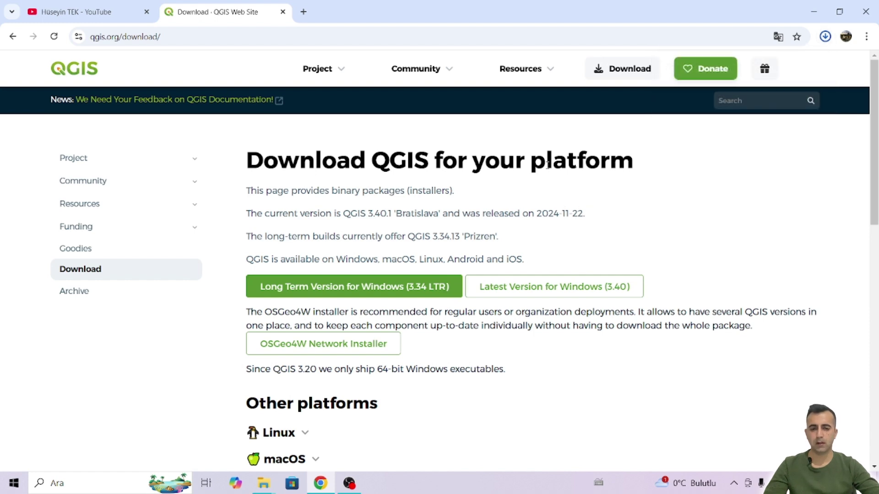
Translate the QGIS download page into Turkish and restore it to English
{"action": "left_click", "coordinate": [793, 45]}
{"action": "left_click", "coordinate": [778, 37]}
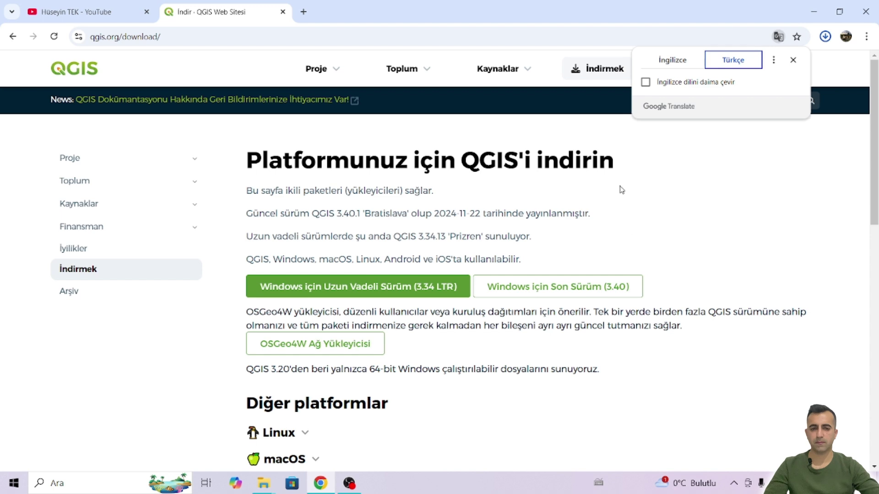
{"action": "left_click", "coordinate": [671, 60]}
{"action": "left_click", "coordinate": [680, 213]}
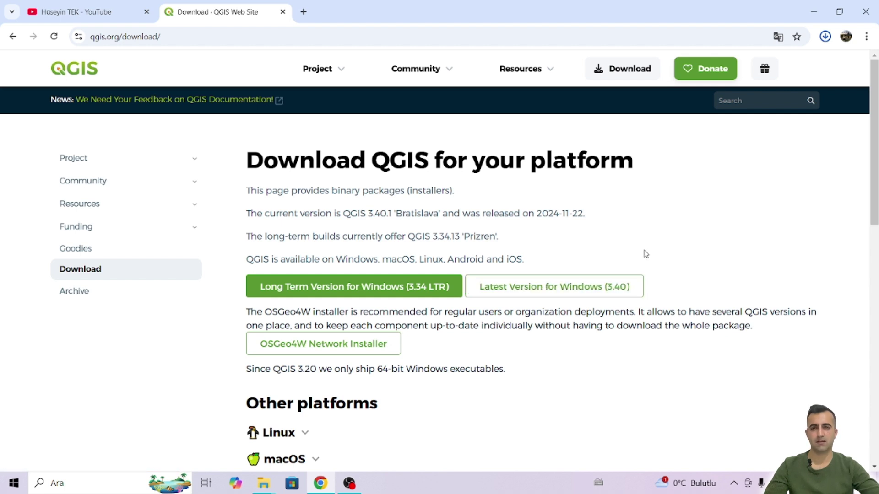
Show the downloaded QGIS installer in its folder, refresh the file list and run QGIS-OSGeo4W-3.40.1-1
{"action": "left_click", "coordinate": [825, 36]}
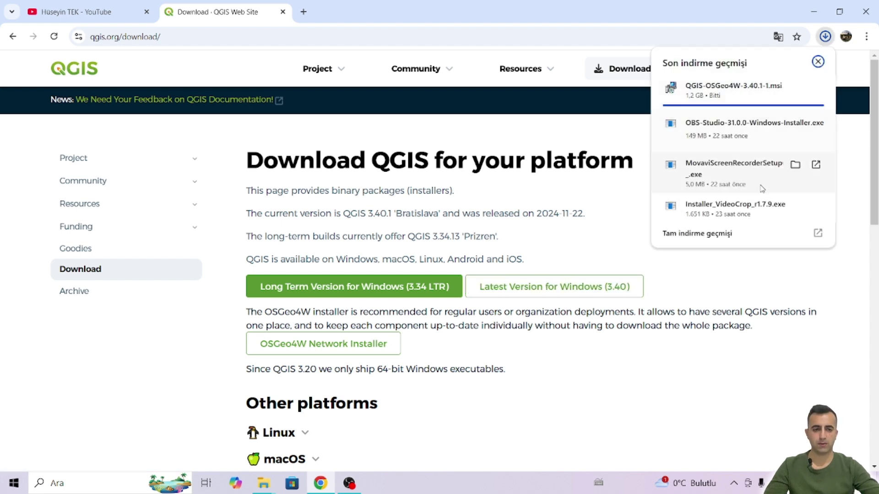
{"action": "left_click", "coordinate": [795, 87]}
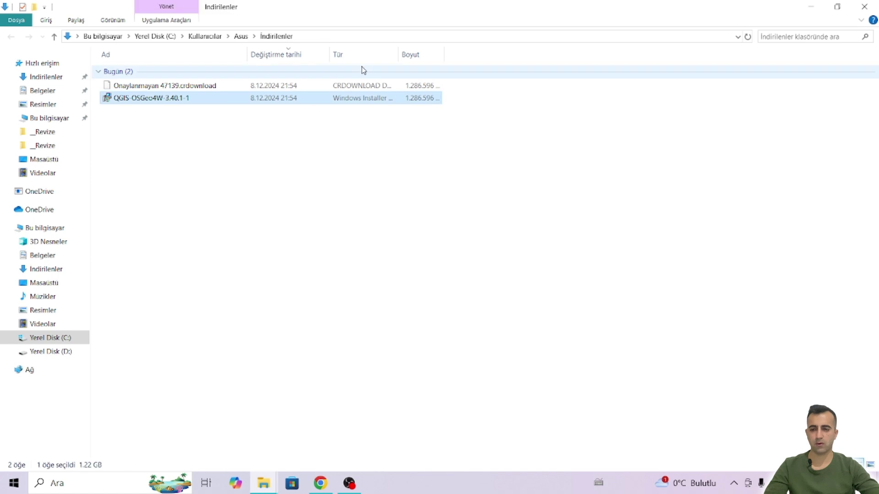
{"action": "right_click", "coordinate": [312, 140]}
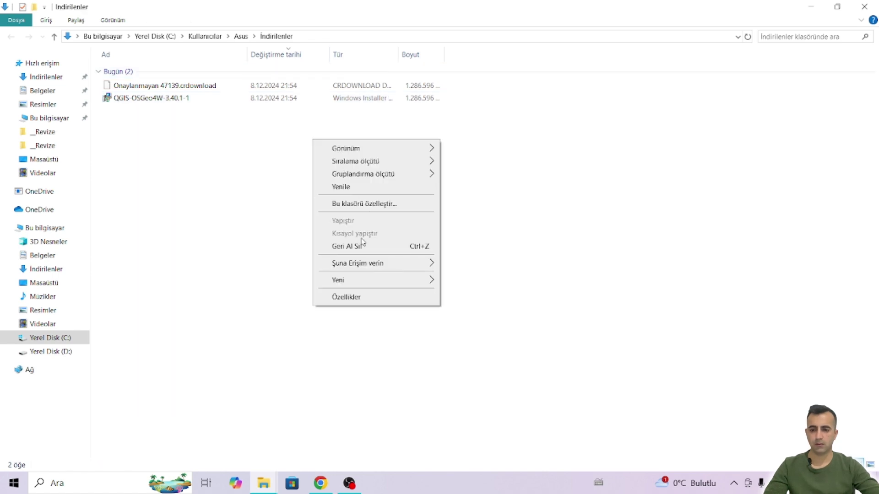
{"action": "left_click", "coordinate": [341, 187]}
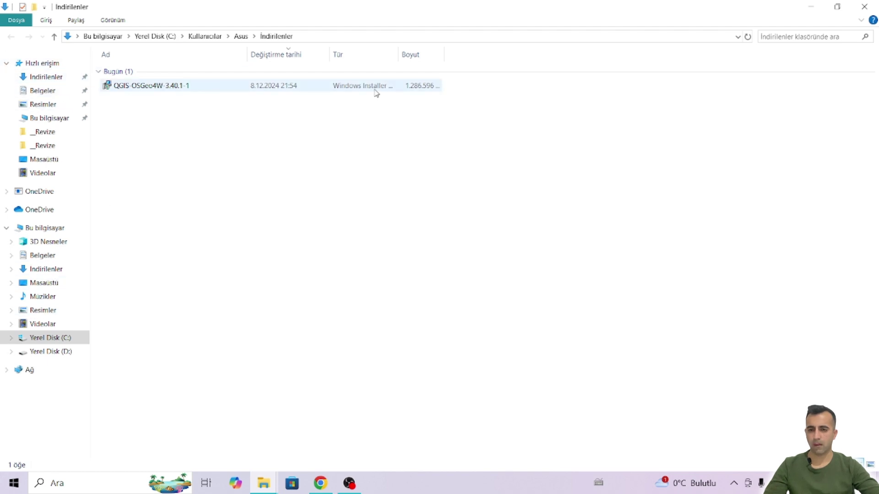
{"action": "left_click", "coordinate": [46, 77]}
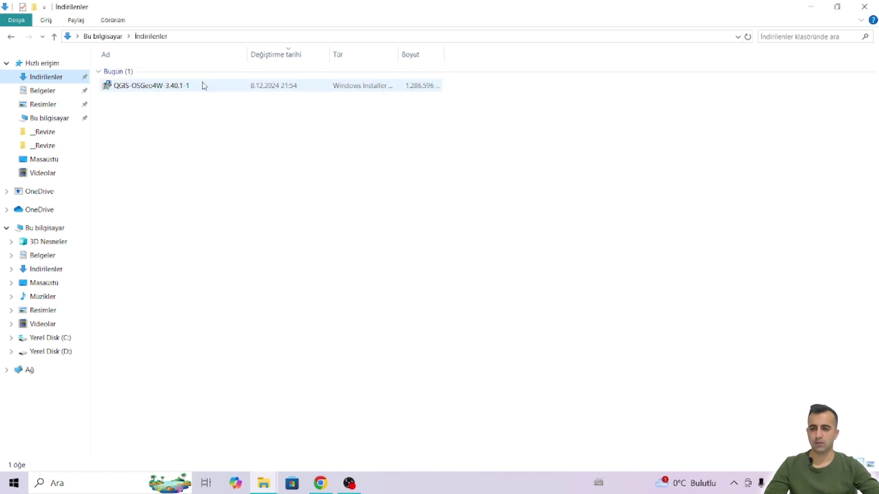
{"action": "double_click", "coordinate": [262, 93]}
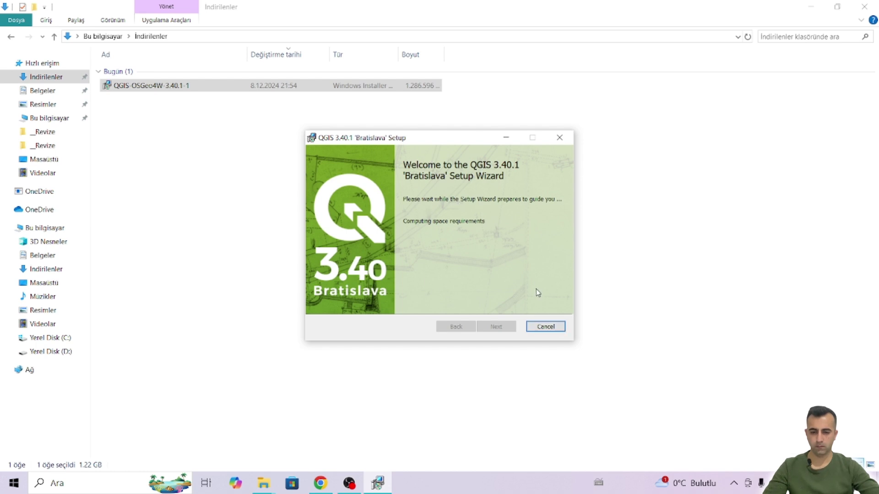
{"action": "left_click", "coordinate": [544, 327]}
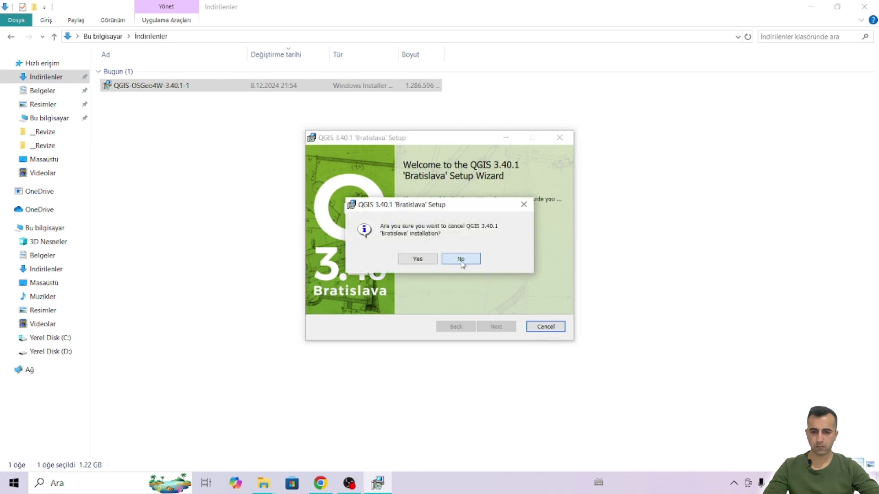
{"action": "left_click", "coordinate": [462, 261]}
{"action": "left_click", "coordinate": [541, 327]}
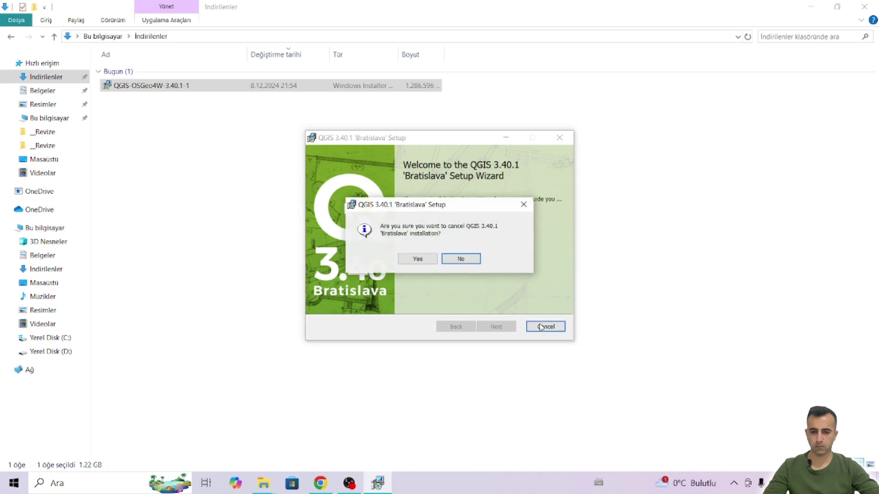
{"action": "left_click", "coordinate": [460, 258]}
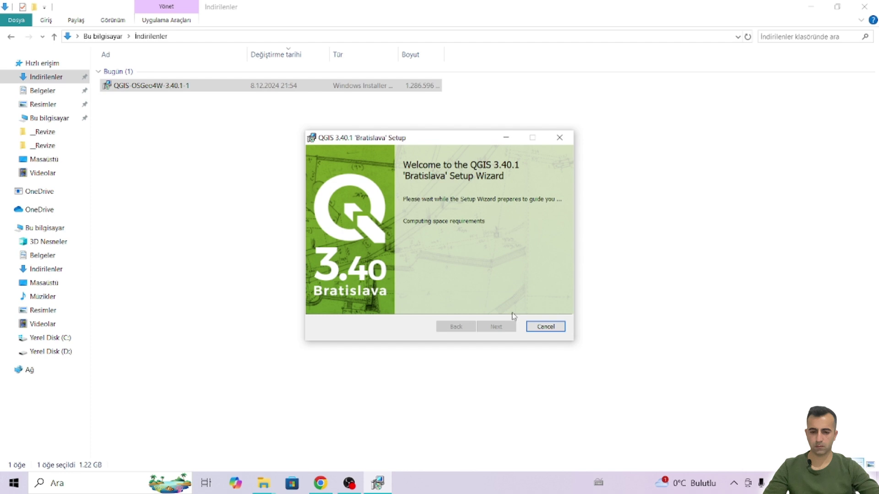
{"action": "left_click", "coordinate": [544, 327]}
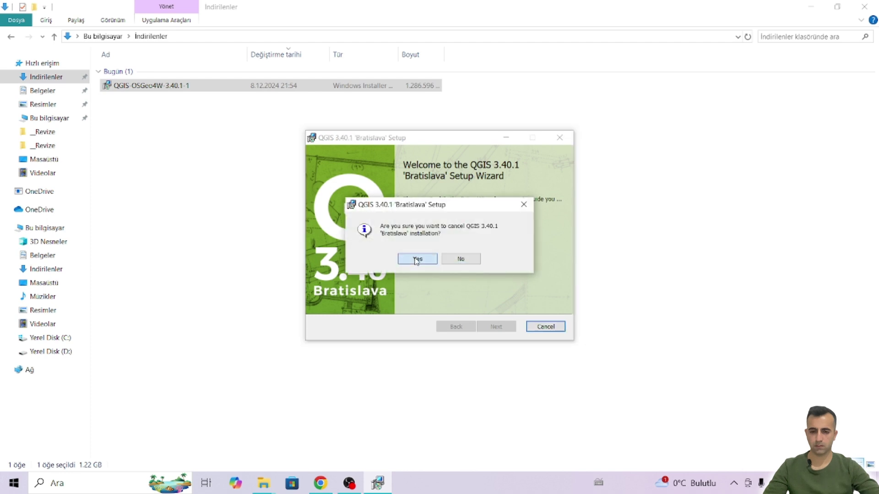
{"action": "left_click", "coordinate": [416, 259]}
{"action": "left_click", "coordinate": [497, 326]}
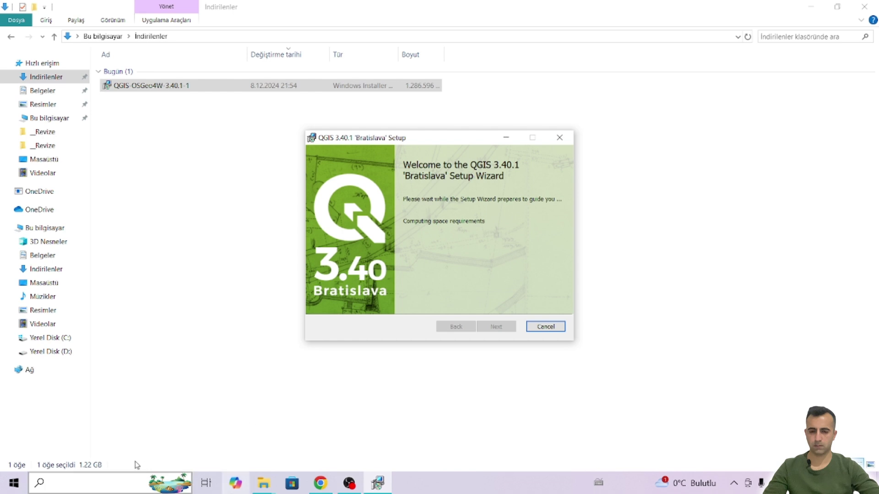
Open the Snipping Tool by searching for "ekran" and capture the QGIS 3.40.1 setup window
{"action": "left_click", "coordinate": [114, 486]}
{"action": "type", "text": "ekra"}
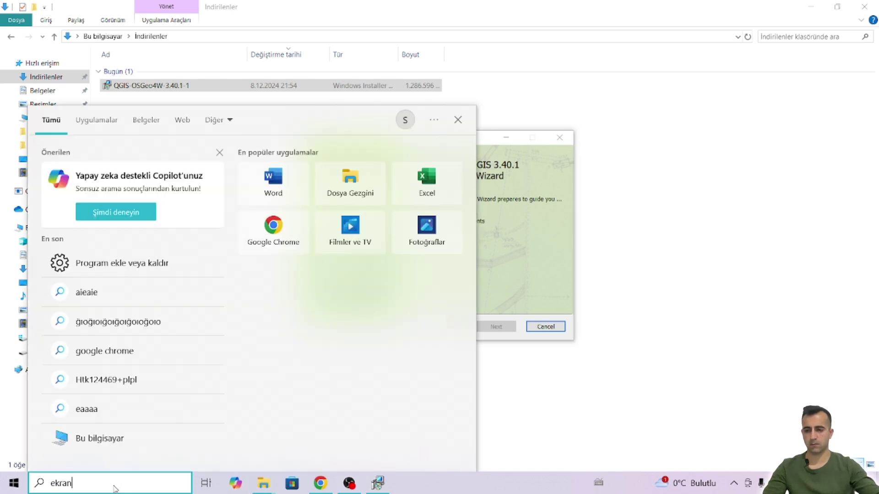
{"action": "type", "text": "n"}
{"action": "key", "text": "Return"}
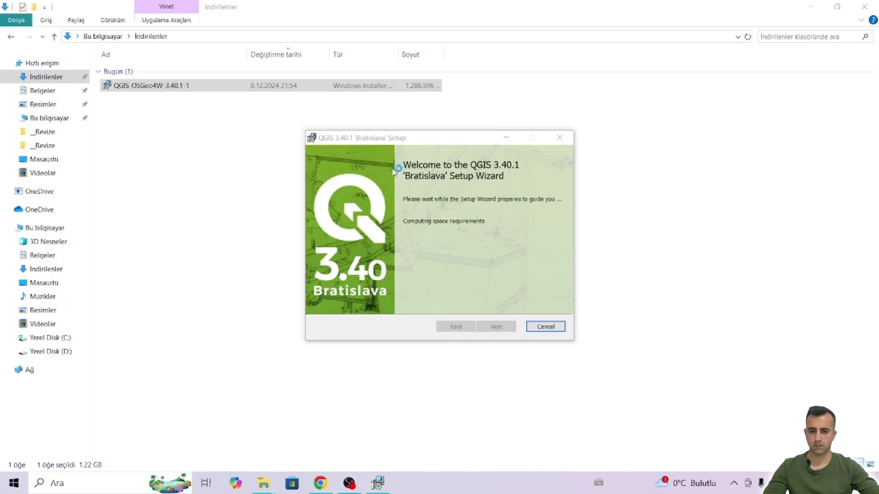
{"action": "left_click", "coordinate": [373, 128]}
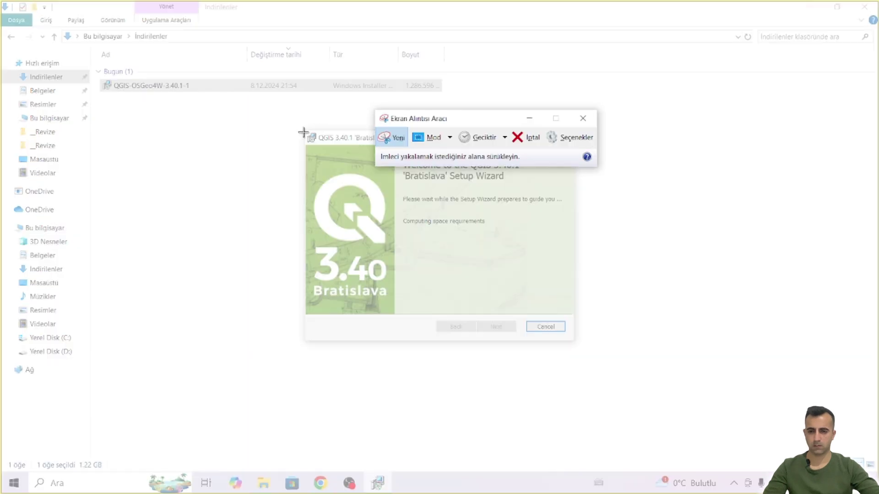
{"action": "left_click_drag", "start_coordinate": [307, 133], "coordinate": [575, 342]}
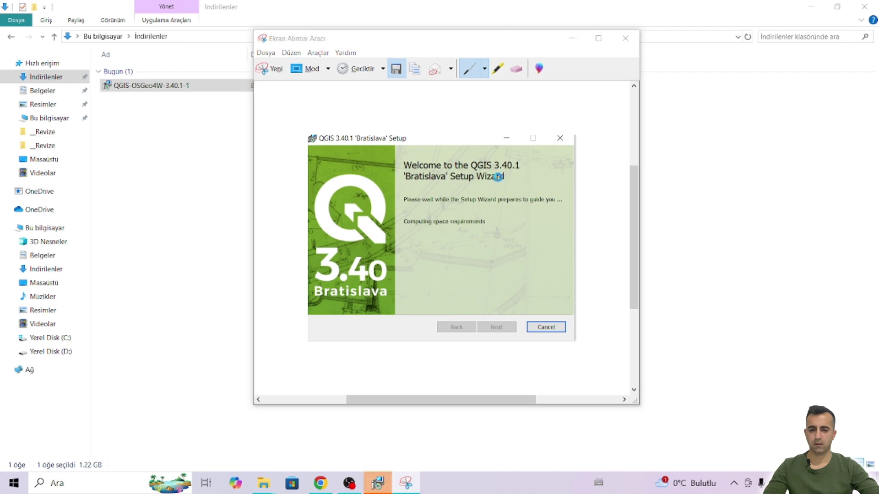
Save the snip to the desktop as a PNG named Ekran Alıntısı and close the Snipping Tool
{"action": "key", "text": "ctrl+s"}
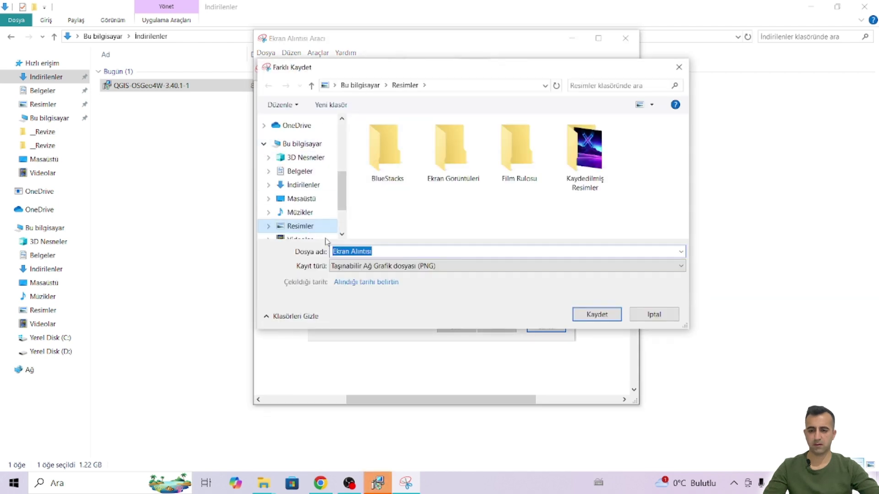
{"action": "left_click", "coordinate": [303, 199]}
{"action": "left_click", "coordinate": [601, 315]}
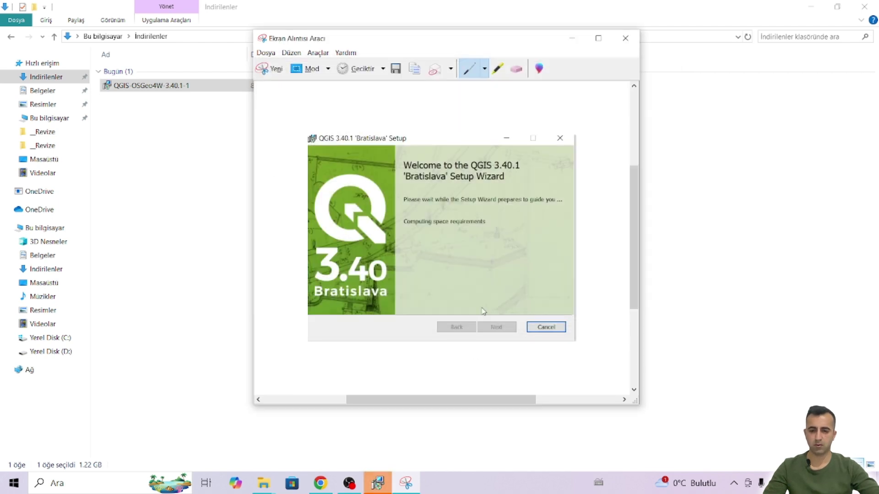
{"action": "left_click", "coordinate": [625, 38]}
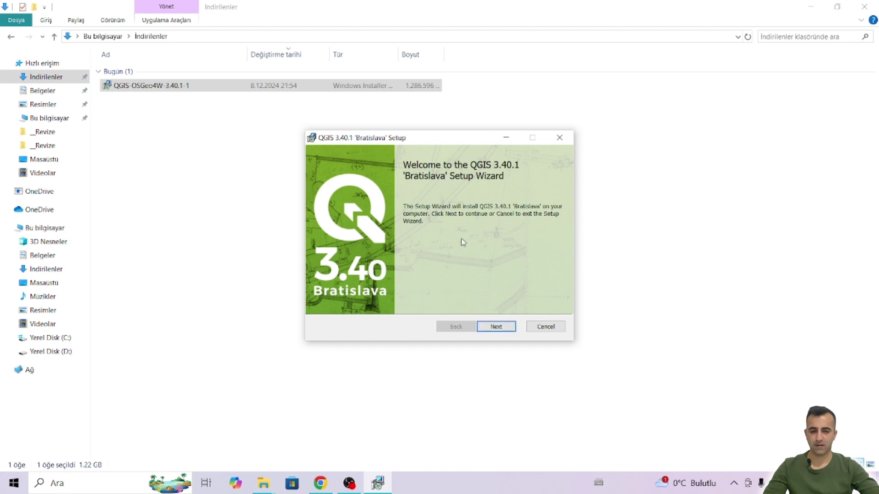
Advance the QGIS setup wizard to the license agreement and accept its terms
{"action": "left_click", "coordinate": [504, 327]}
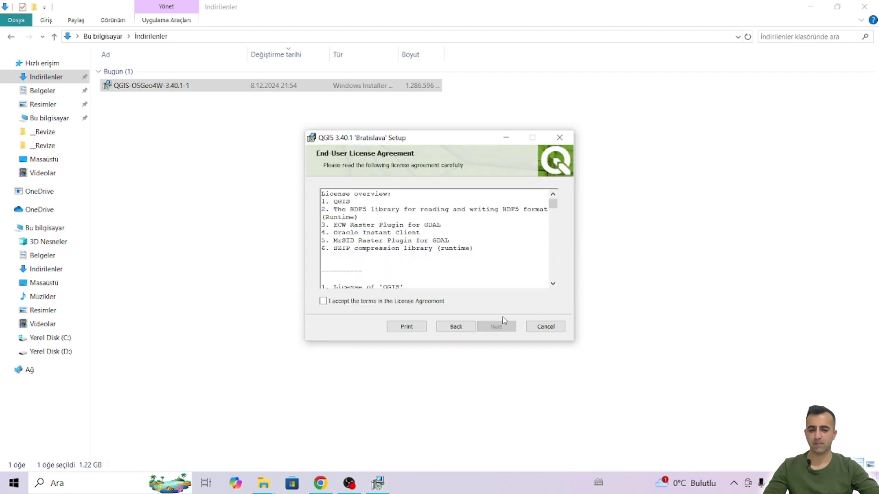
{"action": "left_click", "coordinate": [341, 302]}
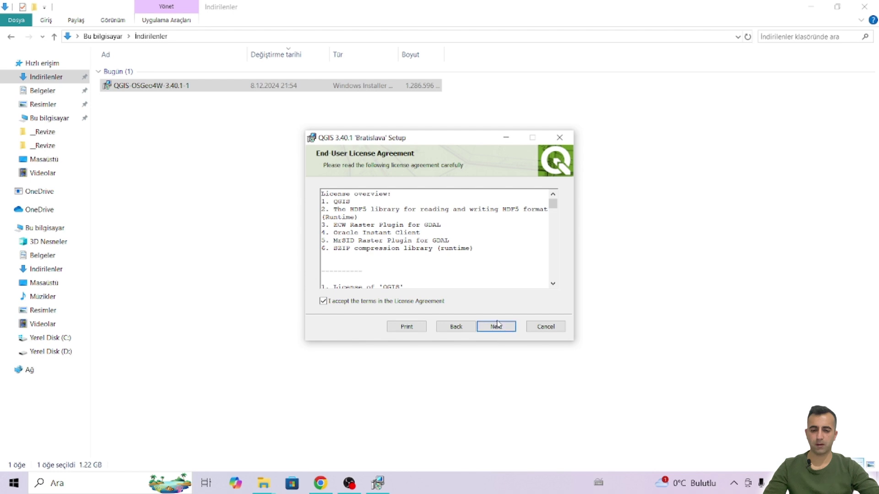
Switch to Chrome and search for "google" in a new tab
{"action": "left_click", "coordinate": [323, 480]}
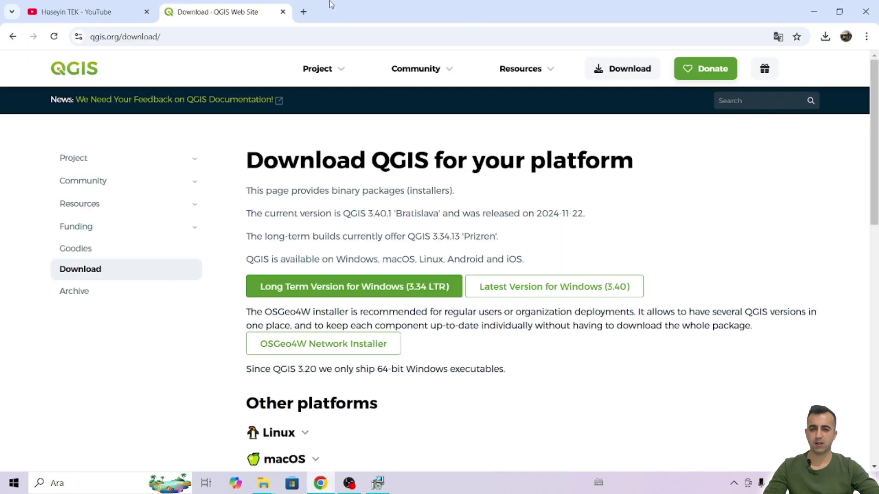
{"action": "left_click", "coordinate": [303, 11]}
{"action": "type", "text": "g"}
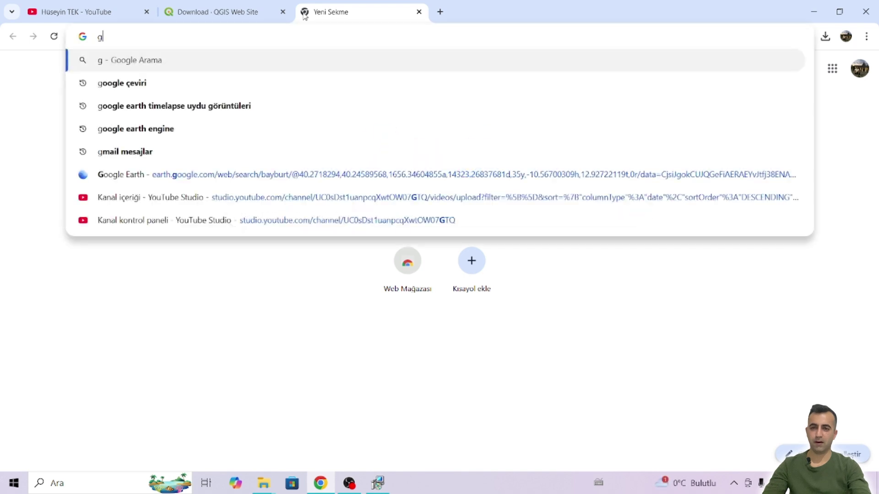
{"action": "type", "text": "oo"}
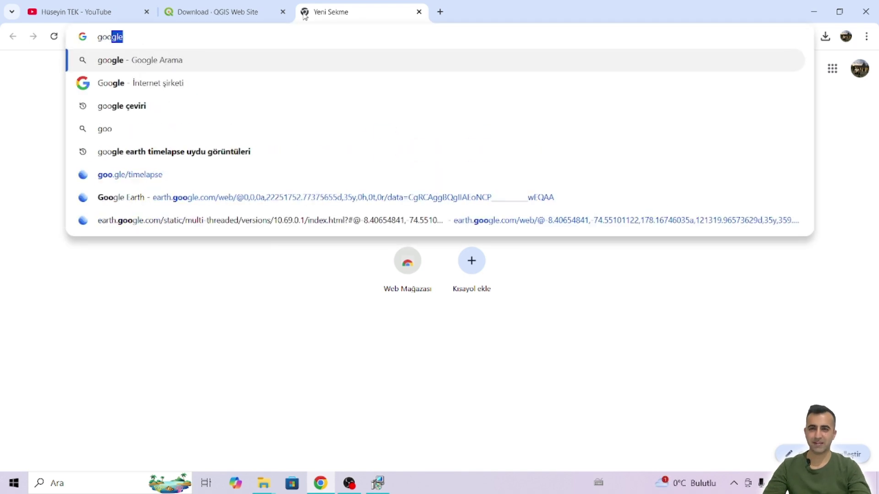
{"action": "key", "text": "Return"}
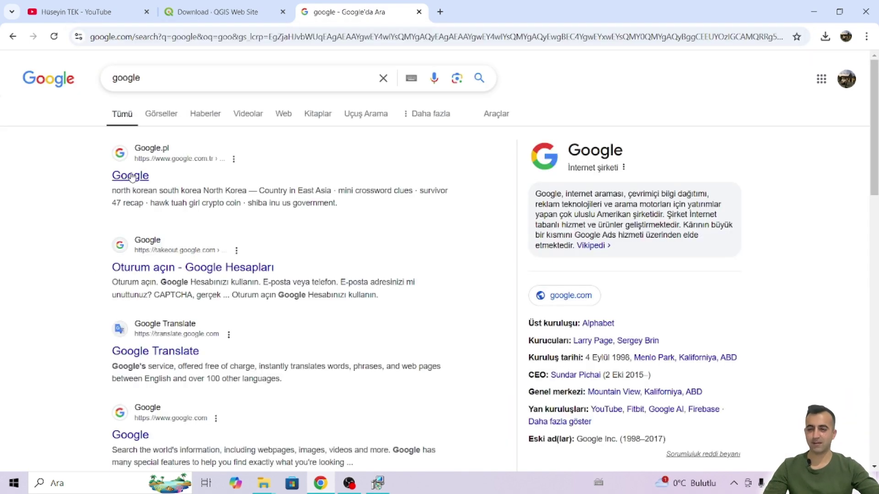
Search Google for "google çeviri", open Google Çeviri and switch it to image translation
{"action": "left_click", "coordinate": [131, 176]}
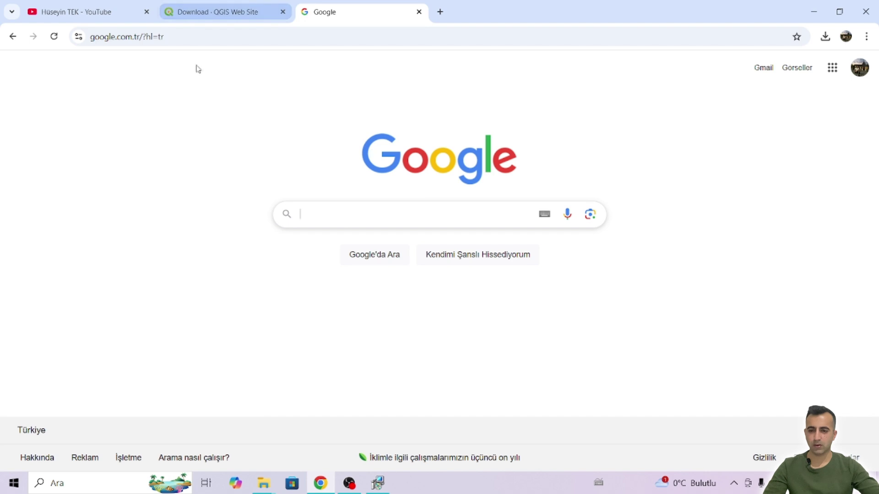
{"action": "type", "text": "google"}
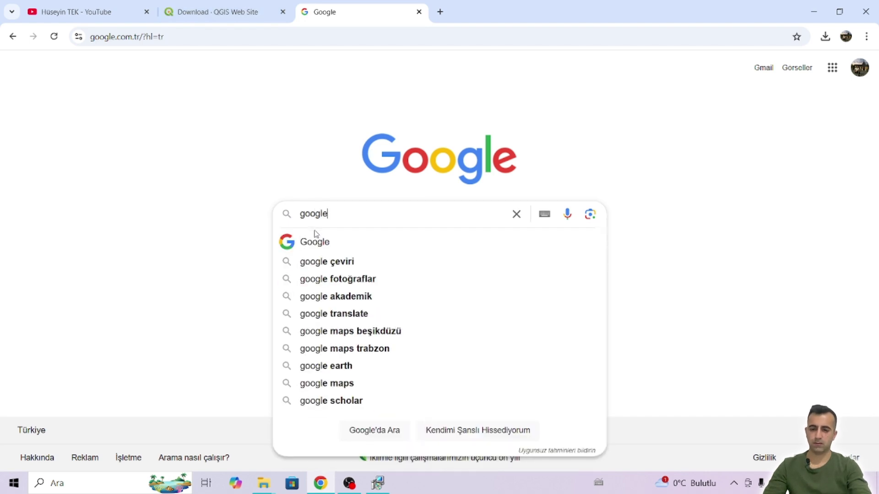
{"action": "type", "text": " çevvi"}
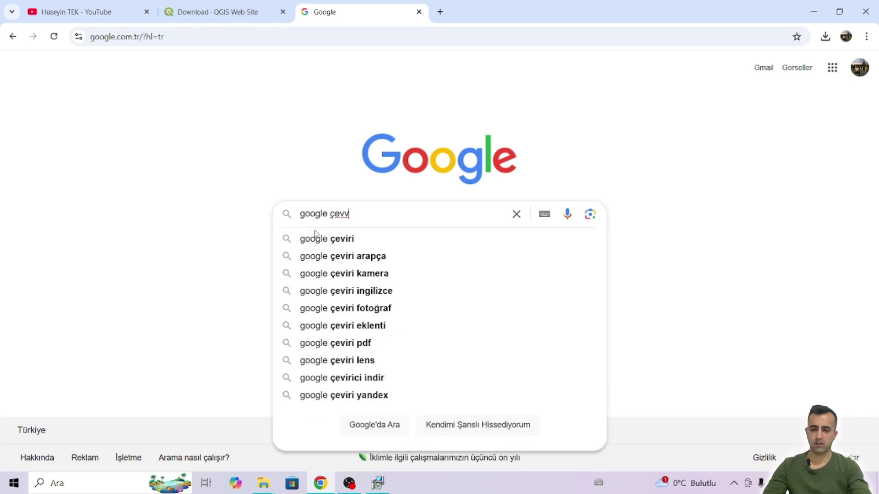
{"action": "left_click", "coordinate": [314, 238]}
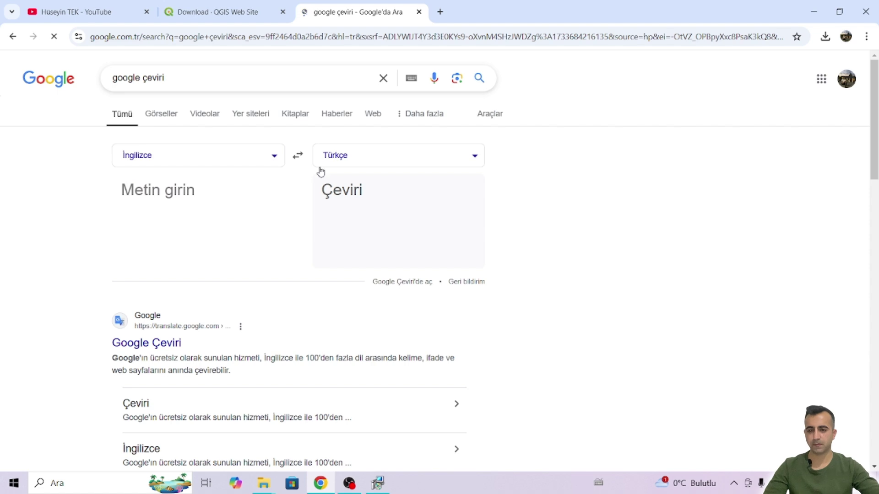
{"action": "left_click", "coordinate": [151, 345]}
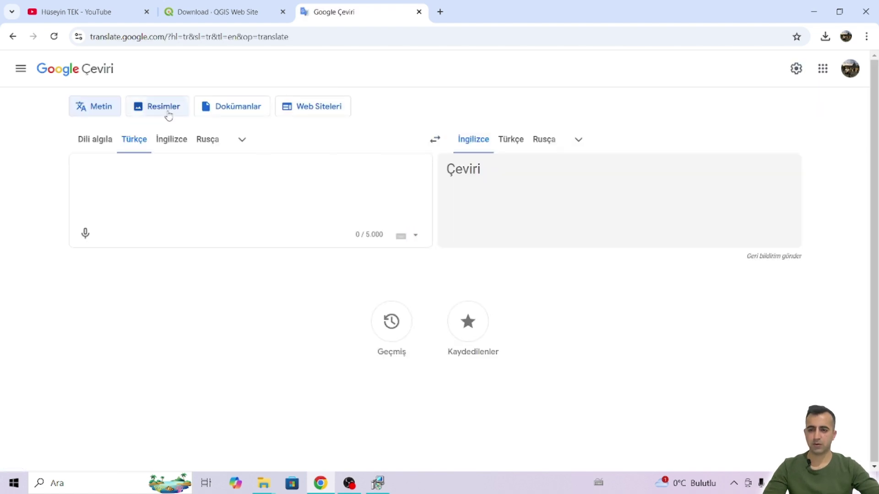
{"action": "left_click", "coordinate": [169, 110]}
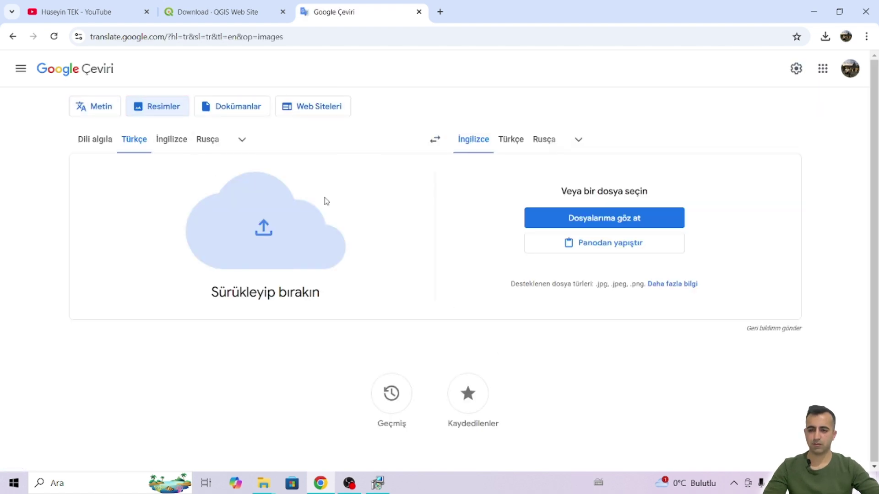
{"action": "left_click", "coordinate": [625, 224]}
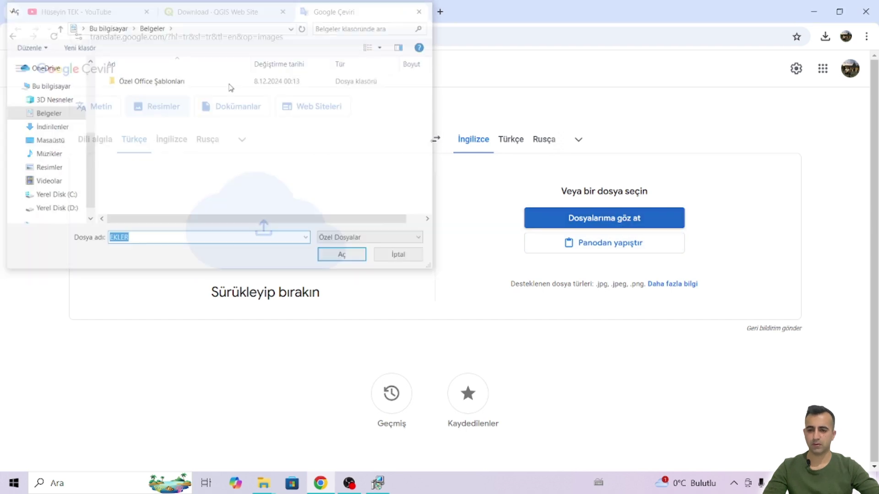
{"action": "key", "text": "Escape"}
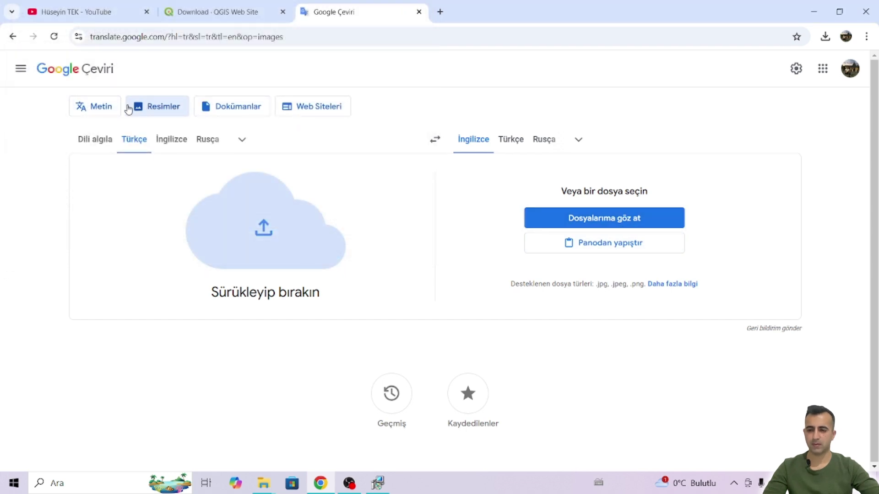
{"action": "left_click", "coordinate": [97, 109]}
{"action": "type", "text": "aiae"}
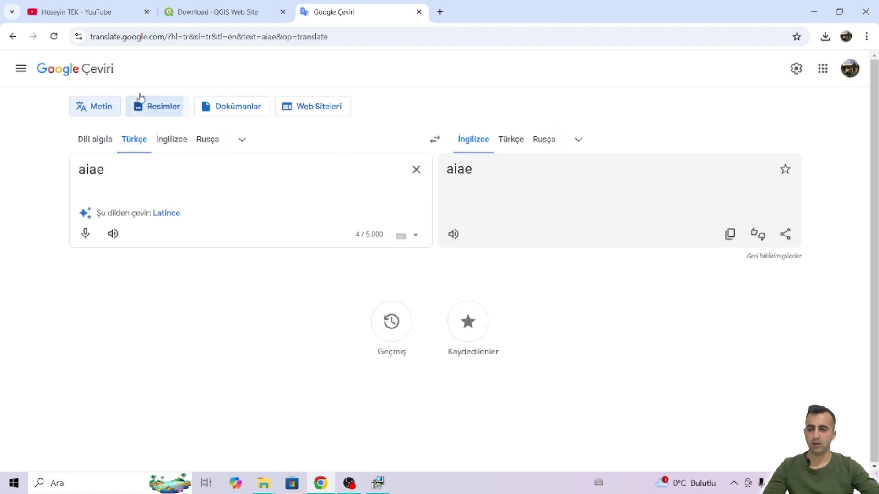
{"action": "left_click", "coordinate": [147, 106]}
Upload the saved setup wizard screenshot from the desktop and translate it from English to Turkish
{"action": "left_click", "coordinate": [601, 229]}
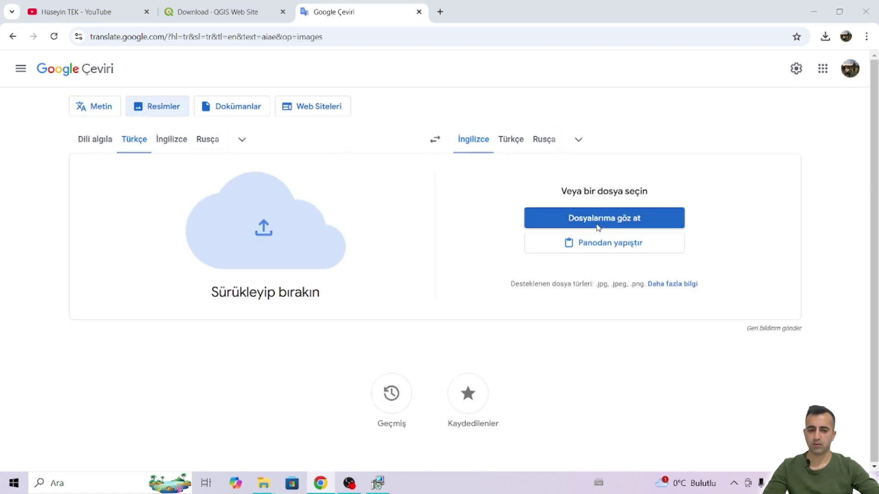
{"action": "left_click", "coordinate": [47, 141]}
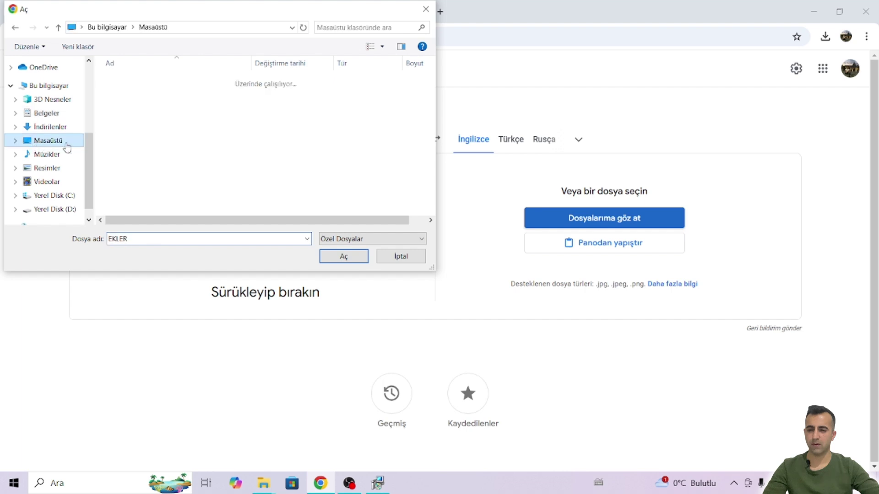
{"action": "left_click", "coordinate": [195, 110]}
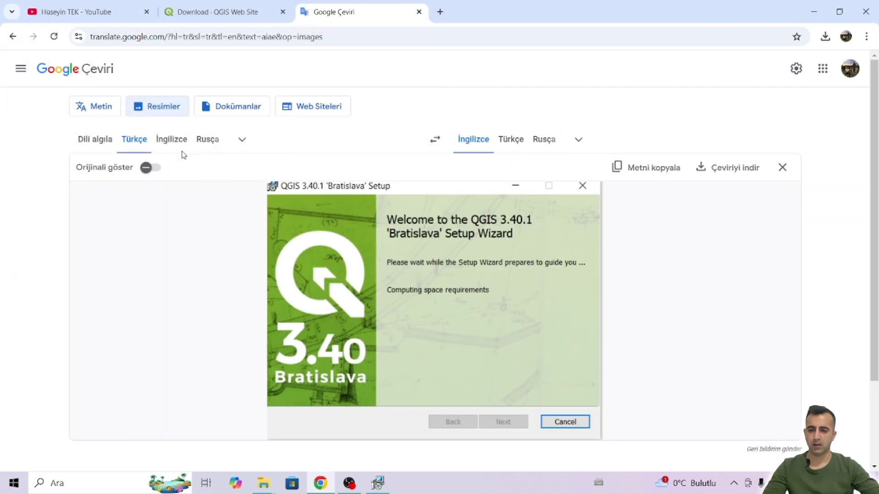
{"action": "left_click", "coordinate": [171, 140]}
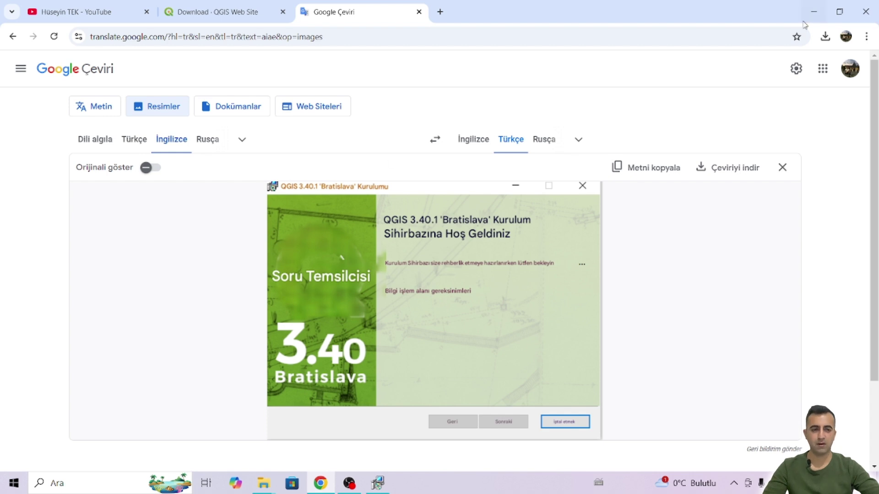
Return to the QGIS 3.40.1 setup wizard and advance past the license agreement to the destination folder settings
{"action": "left_click", "coordinate": [814, 9]}
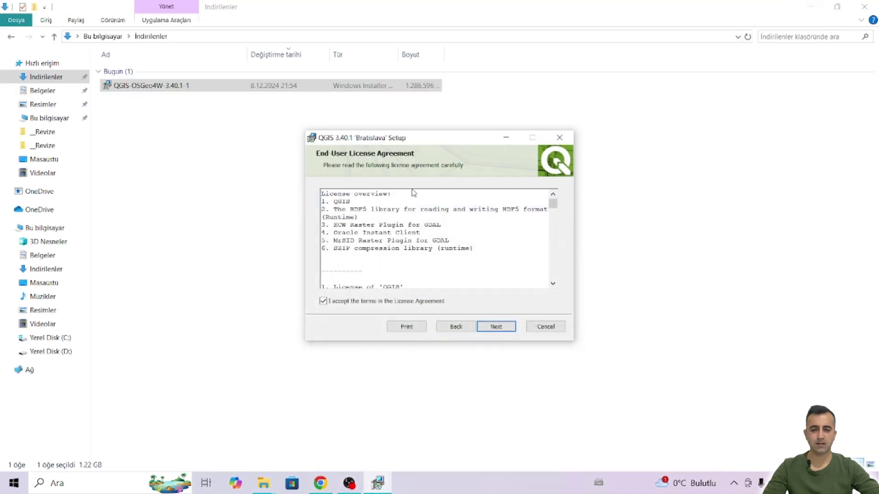
{"action": "left_click", "coordinate": [498, 327]}
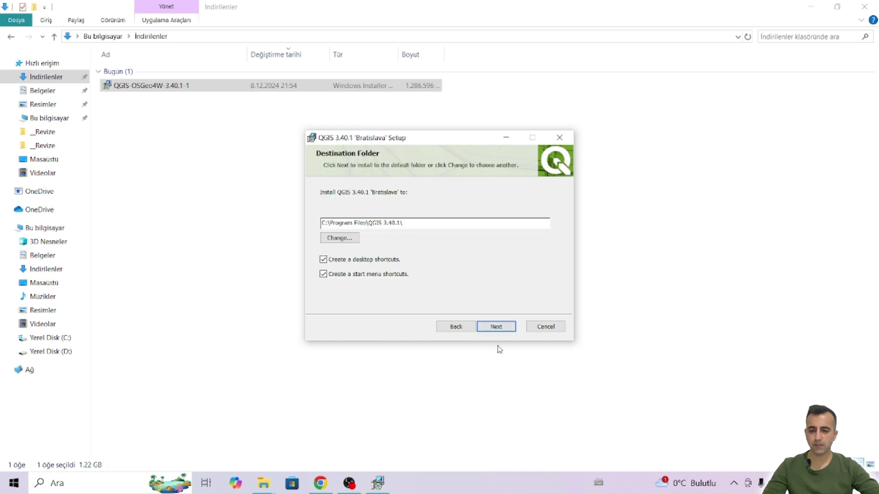
{"action": "left_click", "coordinate": [340, 238]}
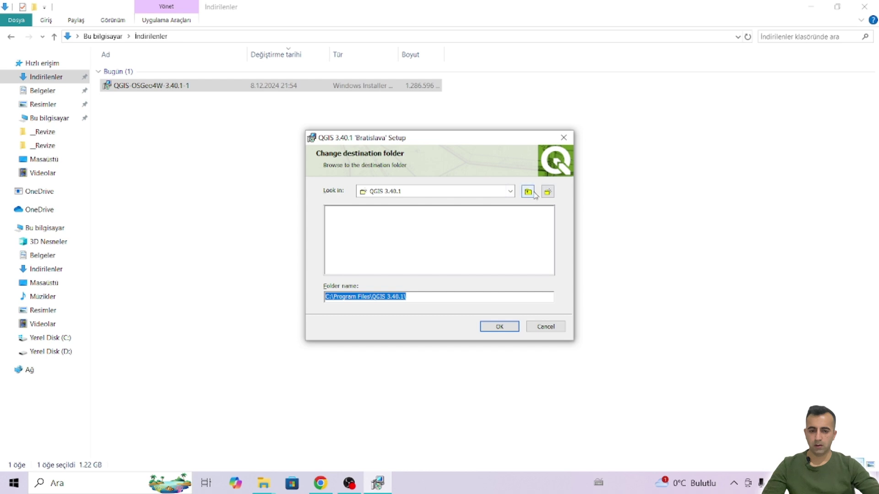
{"action": "left_click", "coordinate": [548, 191]}
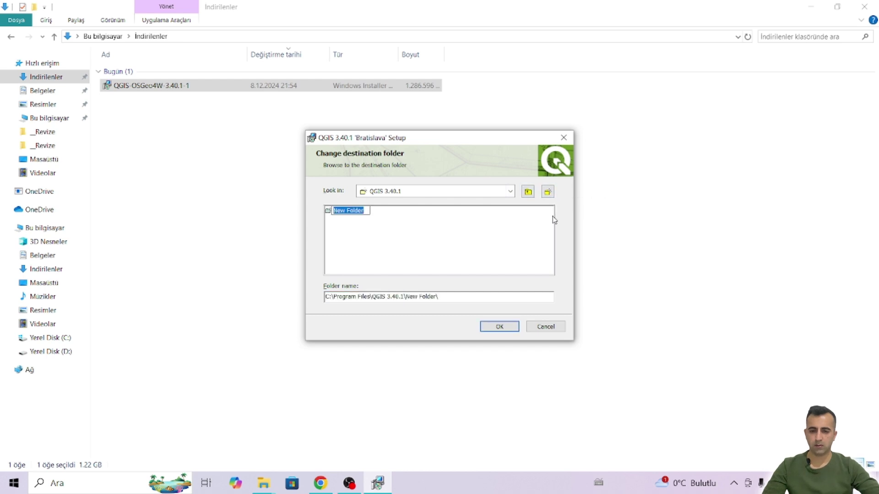
{"action": "left_click", "coordinate": [472, 254]}
{"action": "left_click", "coordinate": [564, 137]}
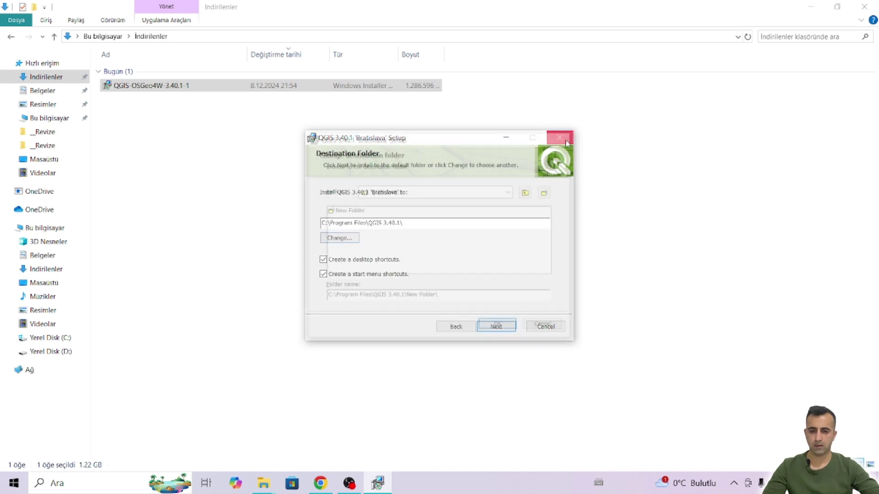
Set the QGIS destination folder to D:\, keep both shortcut options, and start the installation
{"action": "left_click", "coordinate": [340, 238]}
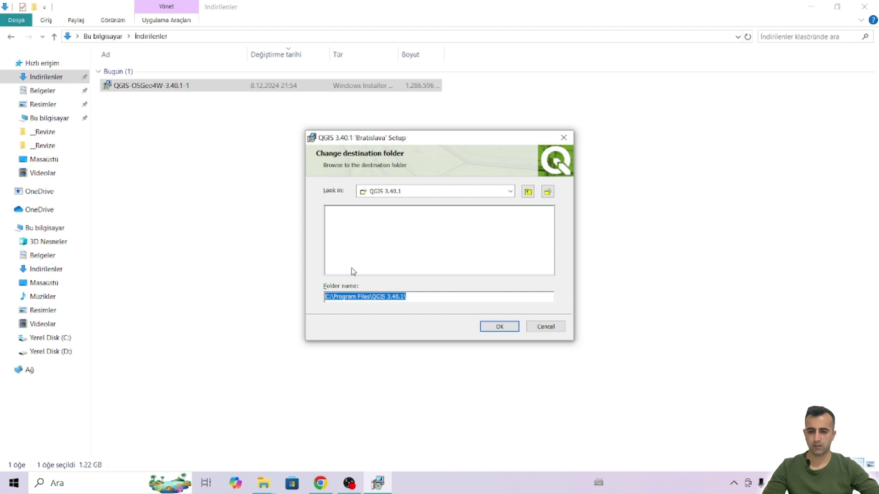
{"action": "left_click", "coordinate": [510, 192]}
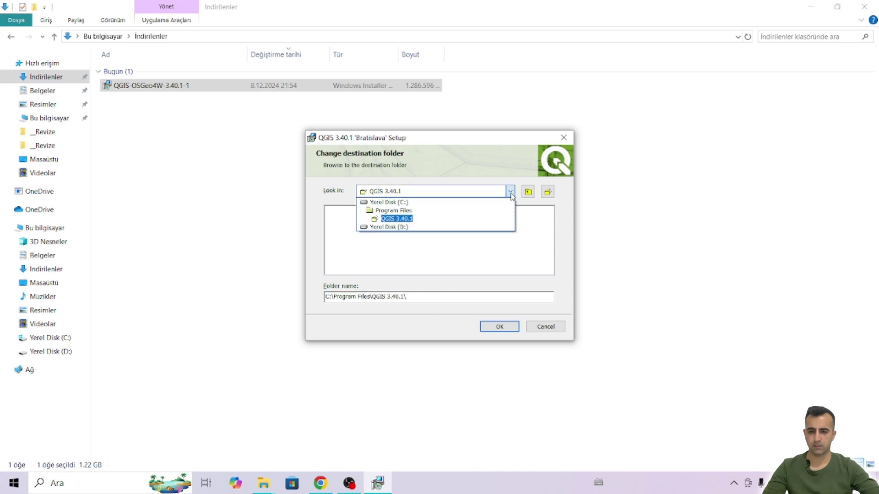
{"action": "left_click", "coordinate": [387, 228]}
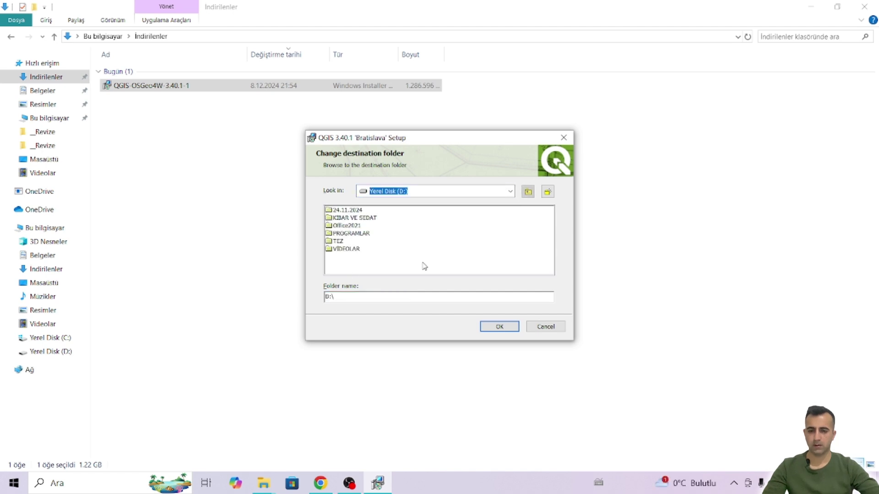
{"action": "left_click", "coordinate": [501, 327]}
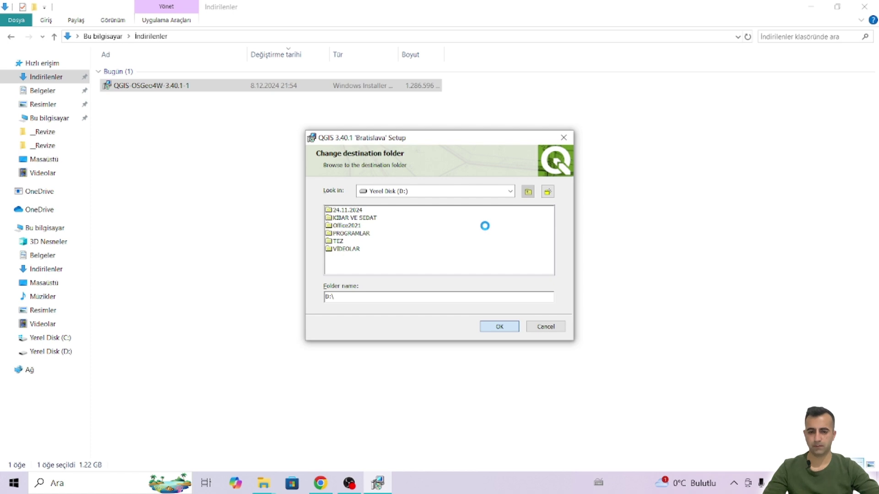
{"action": "key", "text": "Return"}
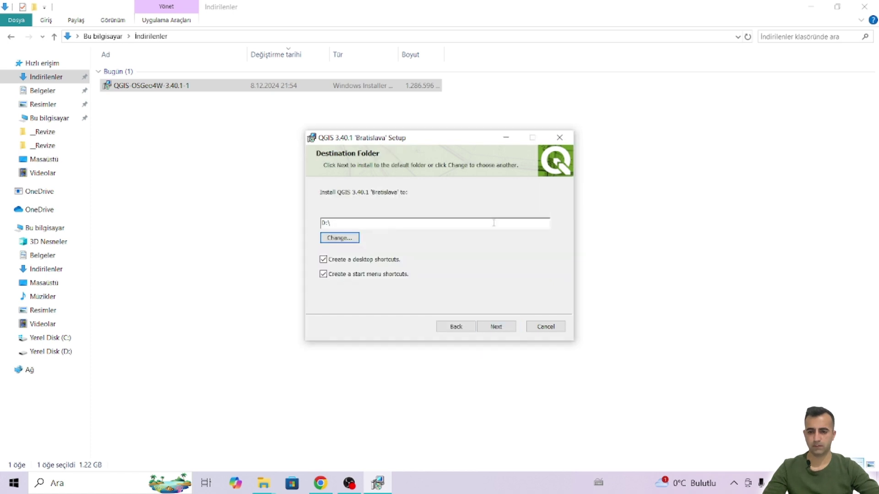
{"action": "left_click", "coordinate": [499, 326]}
{"action": "left_click", "coordinate": [491, 327]}
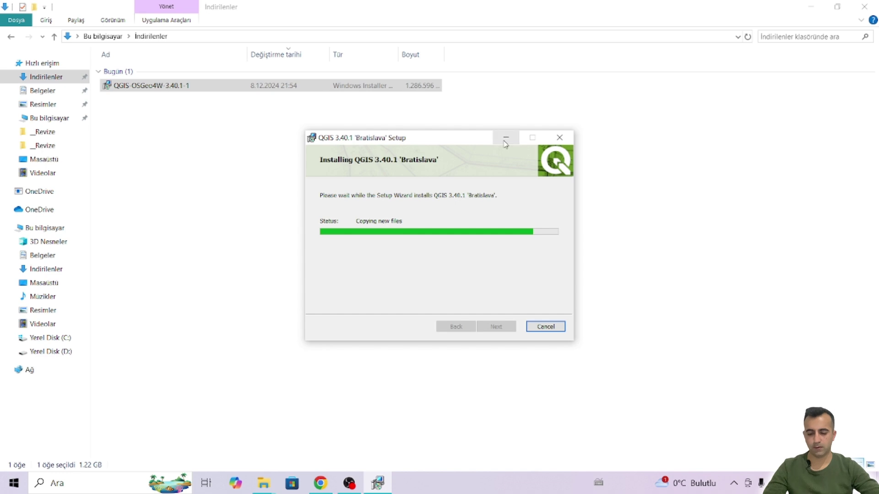
{"action": "left_click", "coordinate": [142, 483]}
{"action": "type", "text": "e"}
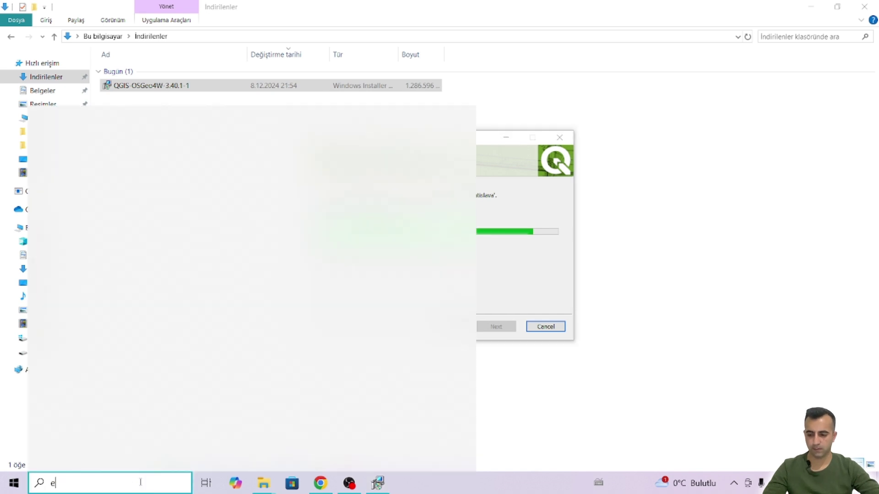
{"action": "type", "text": "aa"}
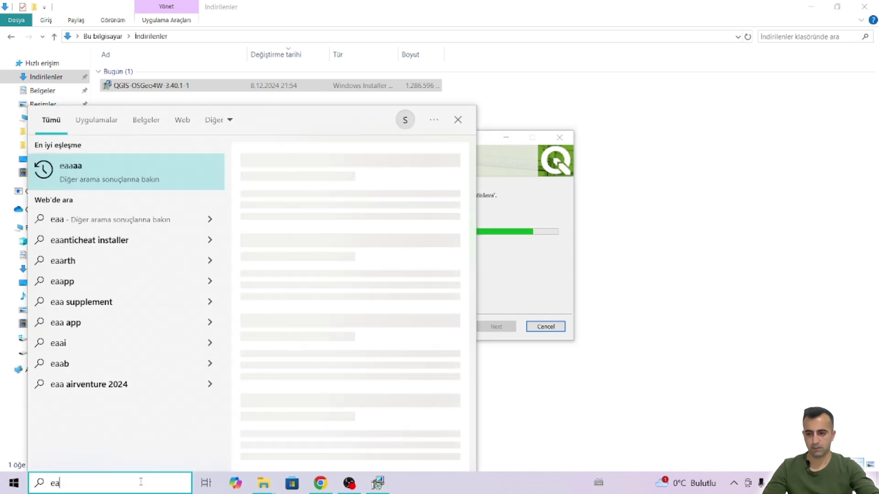
{"action": "key", "text": "BackSpace"}
{"action": "key", "text": "BackSpace"}
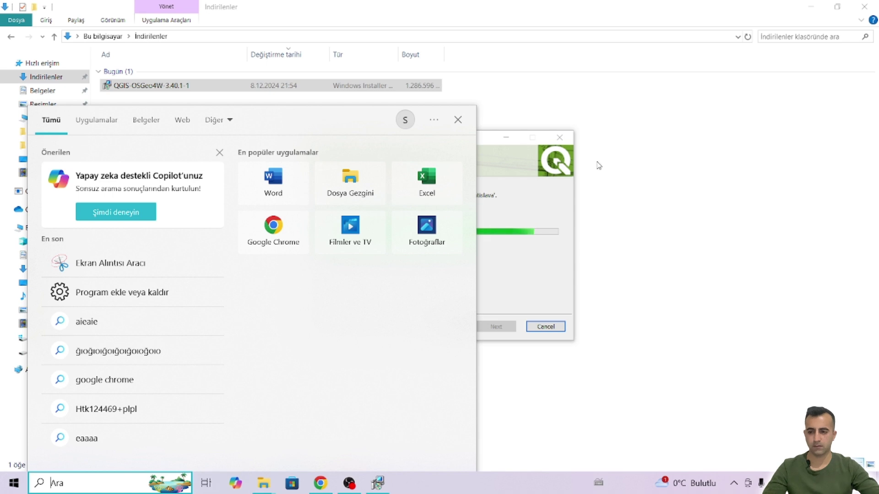
{"action": "left_click", "coordinate": [541, 175]}
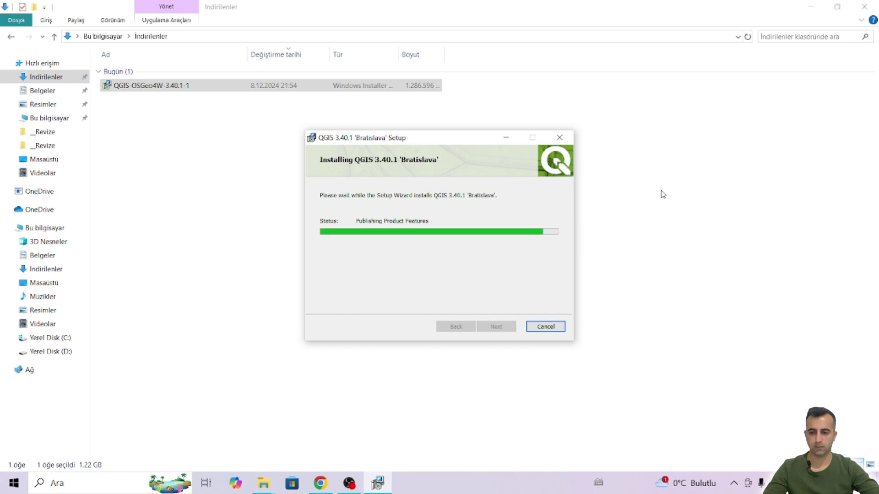
Minimize the downloads folder window, switch to Chrome and close the Google Çeviri page
{"action": "left_click", "coordinate": [811, 7]}
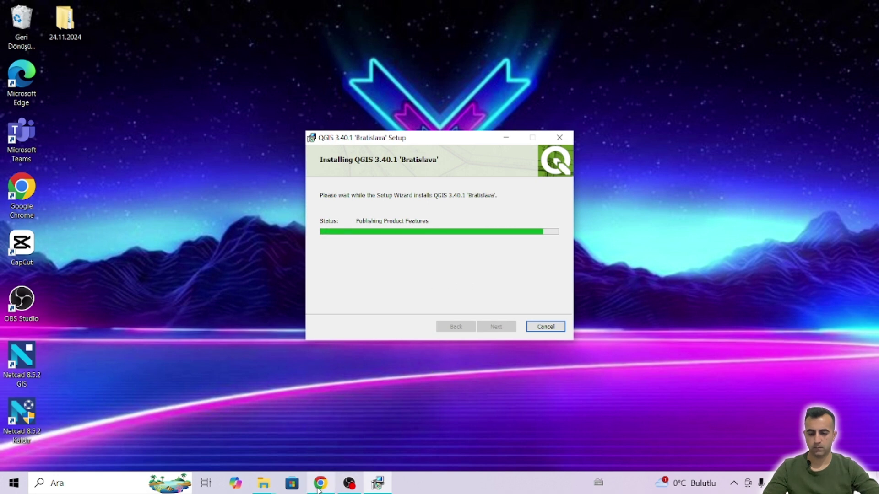
{"action": "mouse_move", "coordinate": [363, 485]}
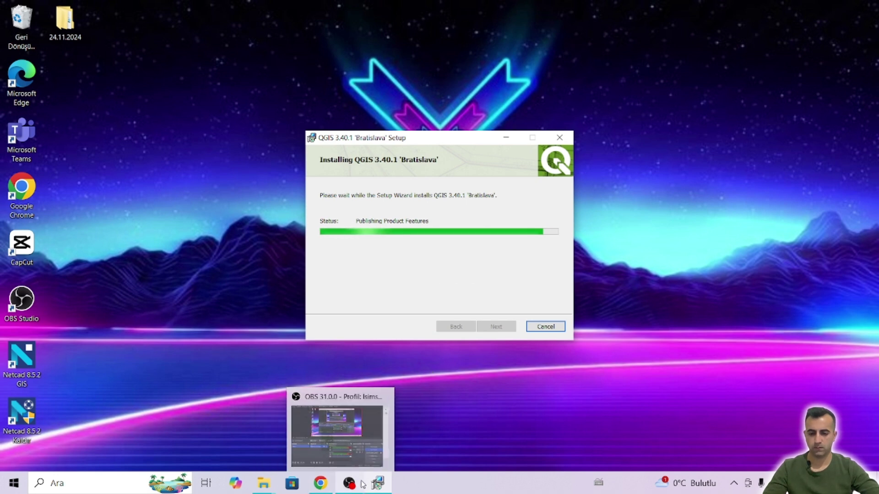
{"action": "left_click", "coordinate": [321, 486]}
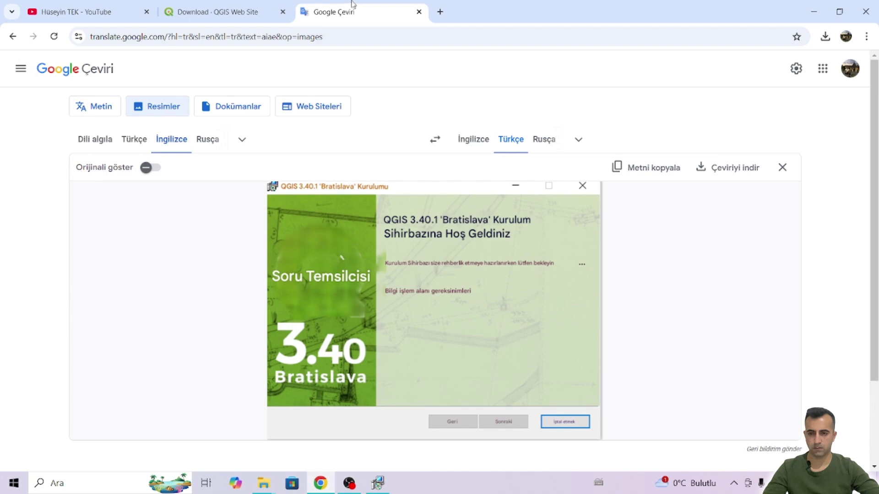
{"action": "left_click", "coordinate": [419, 12]}
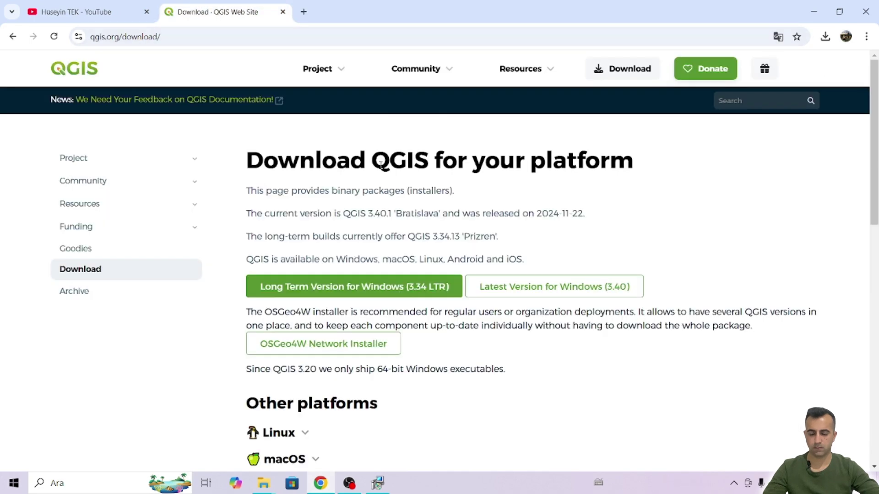
Expand the Mobile and tablet section under Other platforms on the QGIS download page
{"action": "scroll", "coordinate": [382, 166], "scroll_direction": "down", "scroll_amount": 4}
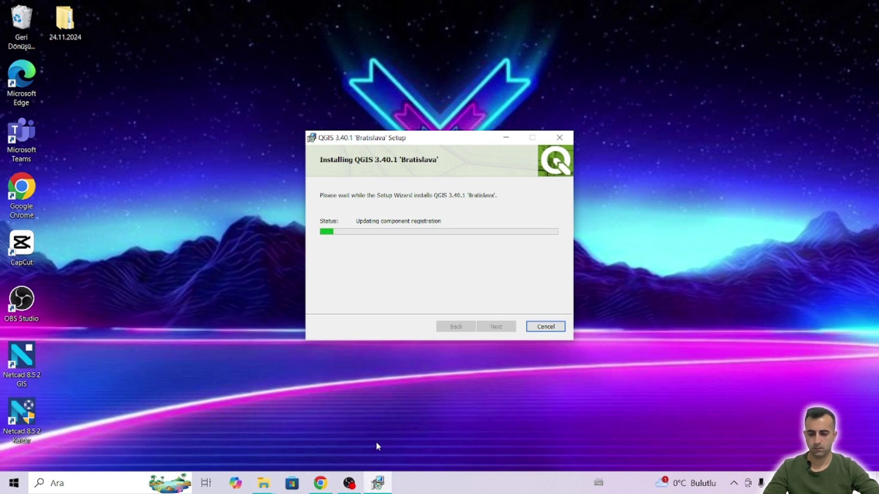
{"action": "left_click", "coordinate": [320, 485]}
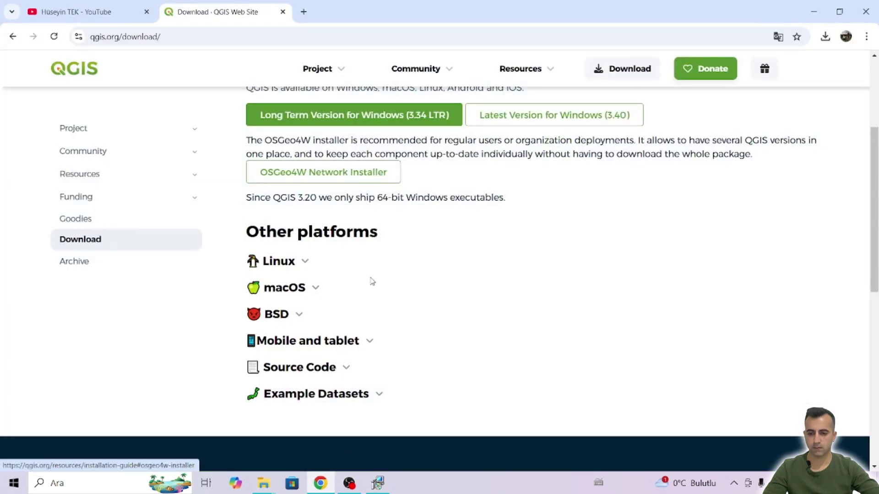
{"action": "left_click", "coordinate": [346, 341]}
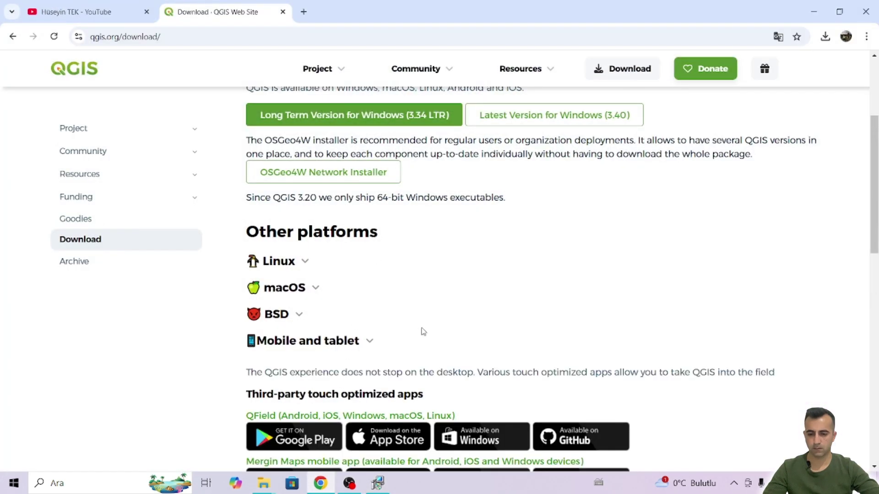
Look through the third-party touch optimized apps and expand the Linux section under Other platforms to see its distributions
{"action": "scroll", "coordinate": [423, 332], "scroll_direction": "down", "scroll_amount": 3}
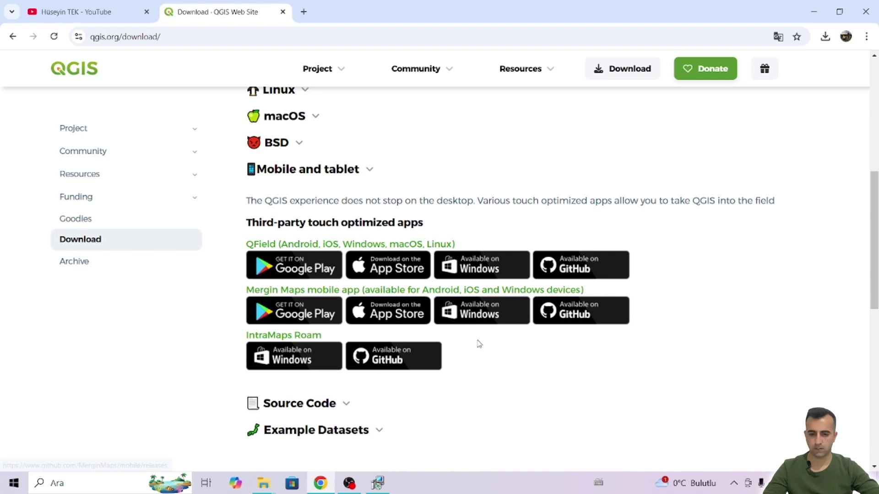
{"action": "scroll", "coordinate": [355, 338], "scroll_direction": "down", "scroll_amount": 4}
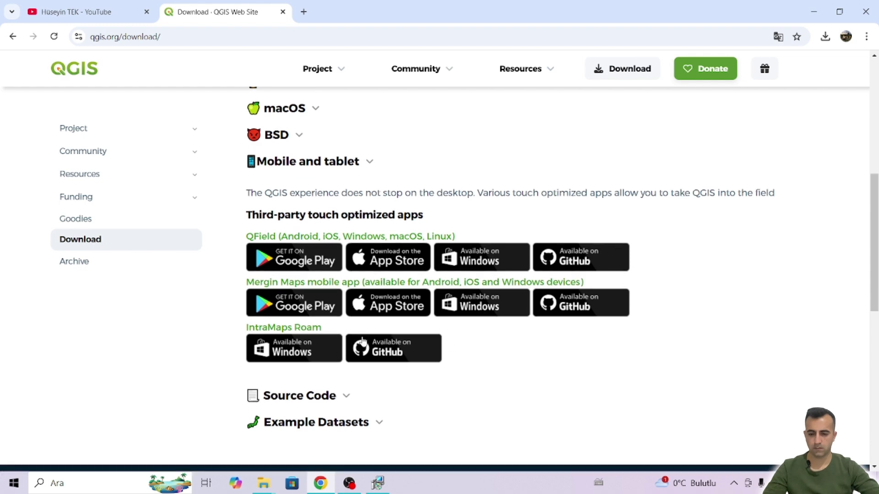
{"action": "scroll", "coordinate": [361, 337], "scroll_direction": "up", "scroll_amount": 5}
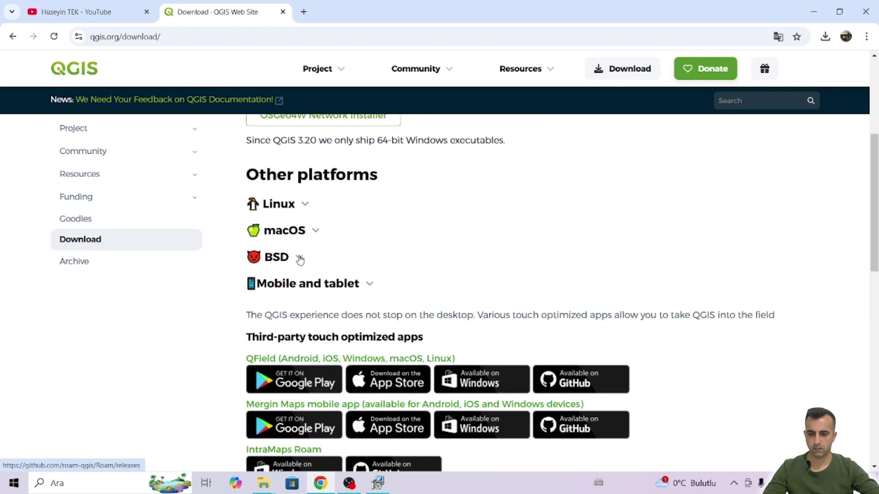
{"action": "left_click", "coordinate": [292, 204]}
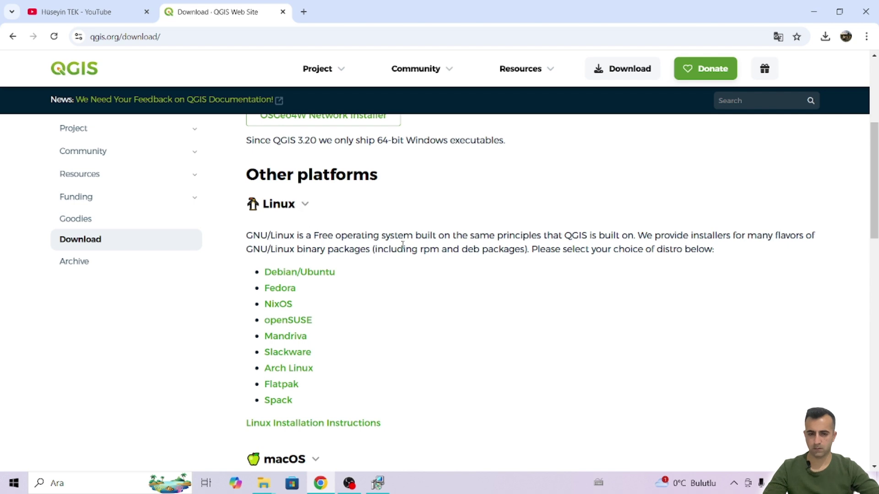
{"action": "scroll", "coordinate": [384, 272], "scroll_direction": "down", "scroll_amount": 2}
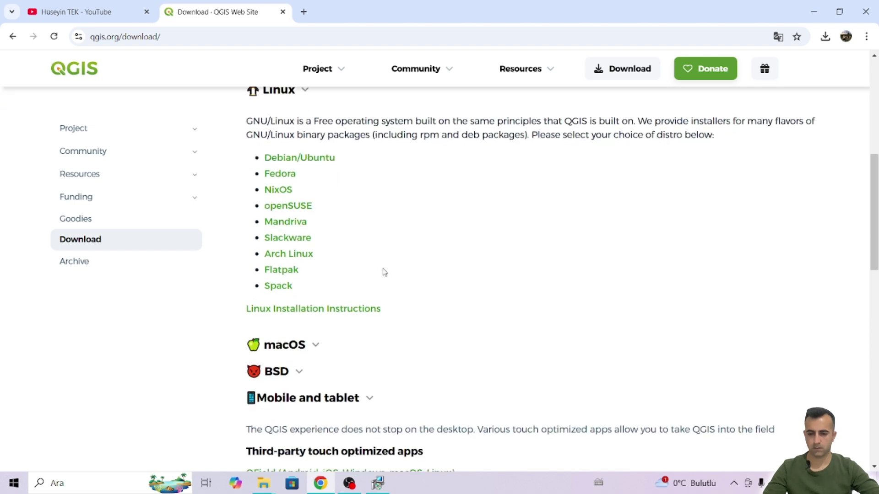
Expand the macOS section under Other platforms and view its tips for first launch
{"action": "left_click", "coordinate": [294, 346]}
{"action": "scroll", "coordinate": [355, 327], "scroll_direction": "down", "scroll_amount": 3}
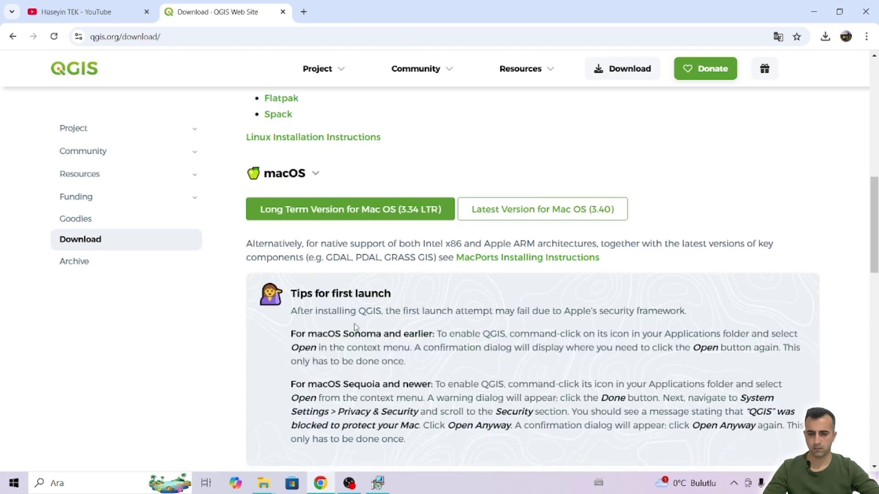
{"action": "scroll", "coordinate": [358, 318], "scroll_direction": "down", "scroll_amount": 3}
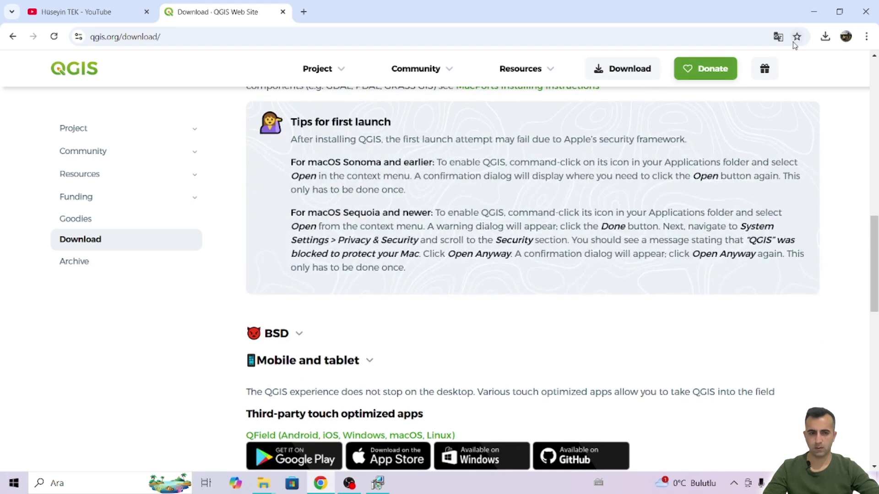
Translate the QGIS download page from English into Turkish and read the macOS first-launch tips
{"action": "left_click", "coordinate": [780, 37]}
{"action": "left_click", "coordinate": [734, 63]}
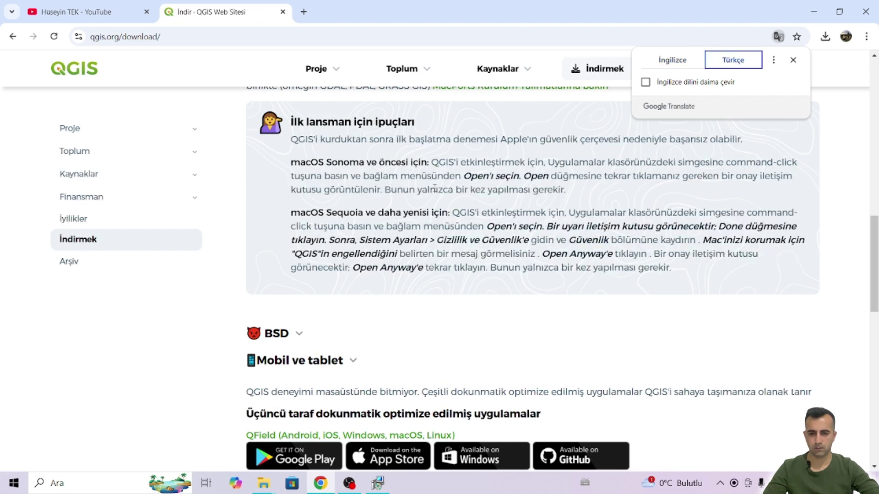
{"action": "scroll", "coordinate": [430, 194], "scroll_direction": "up", "scroll_amount": 1}
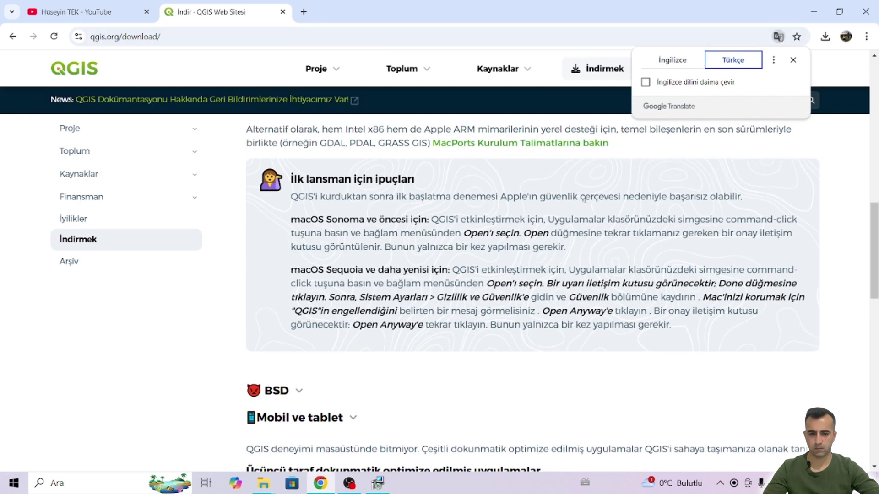
{"action": "left_click_drag", "start_coordinate": [340, 233], "coordinate": [512, 235]}
{"action": "mouse_move", "coordinate": [588, 220]}
{"action": "left_mouse_down"}
{"action": "mouse_move", "coordinate": [670, 219]}
{"action": "mouse_move", "coordinate": [661, 234]}
{"action": "mouse_move", "coordinate": [596, 233]}
{"action": "left_mouse_up"}
{"action": "left_click", "coordinate": [682, 266]}
Minimize Chrome to check the QGIS 3.40.1 installation progress, and briefly bring up the OBS recording window
{"action": "left_click", "coordinate": [814, 11]}
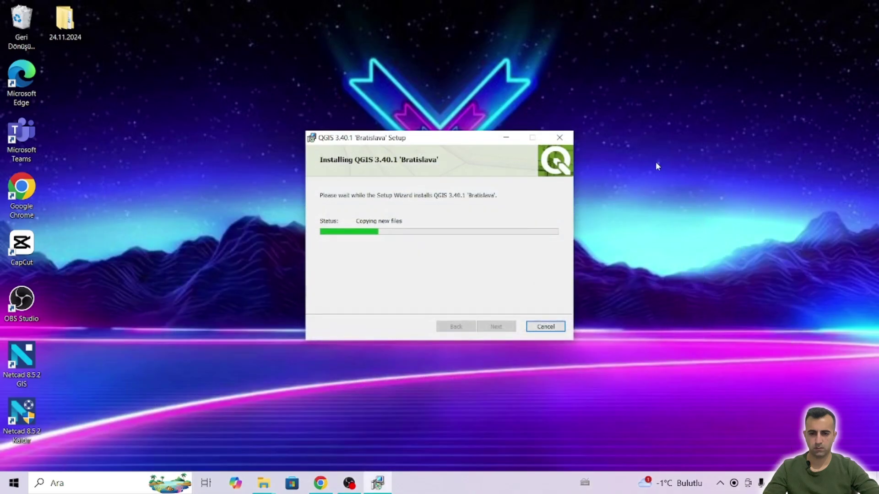
{"action": "left_click", "coordinate": [378, 484]}
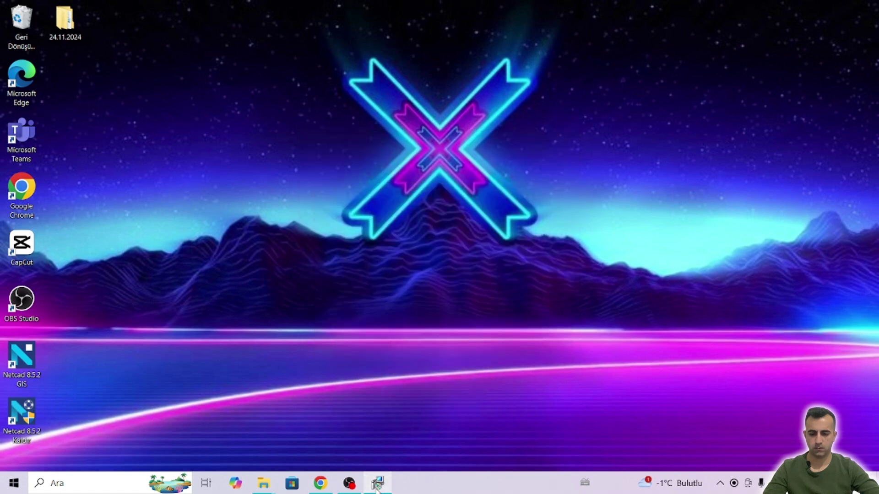
{"action": "left_click", "coordinate": [378, 483]}
{"action": "left_click", "coordinate": [349, 484]}
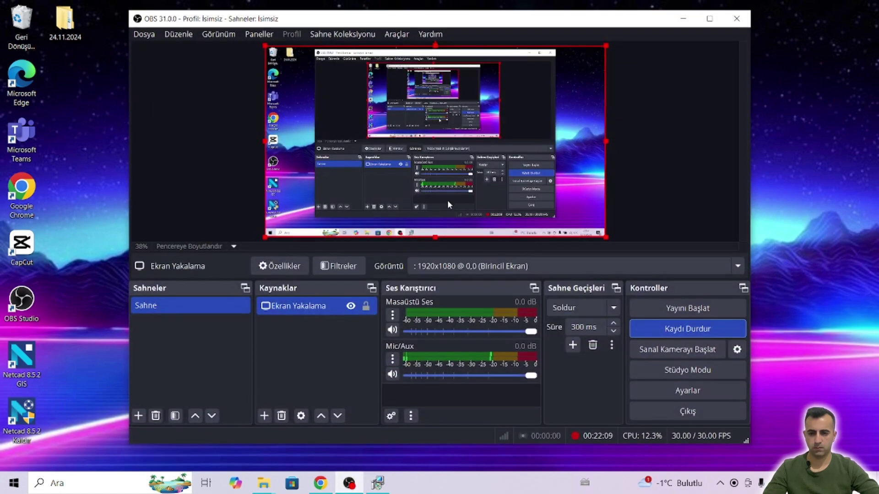
{"action": "left_click", "coordinate": [349, 483]}
Return to the download page in Chrome, expand the Kaynak Kodu section and read the source code information
{"action": "left_click", "coordinate": [320, 483]}
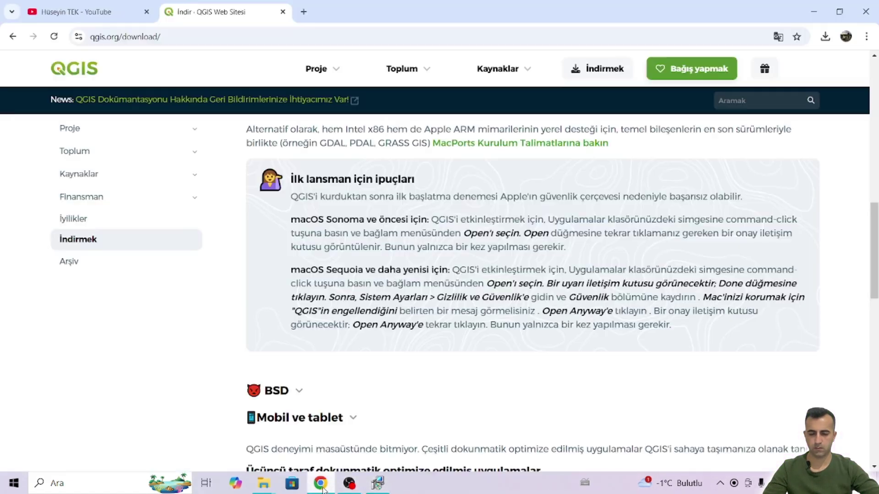
{"action": "scroll", "coordinate": [439, 270], "scroll_direction": "down", "scroll_amount": 12}
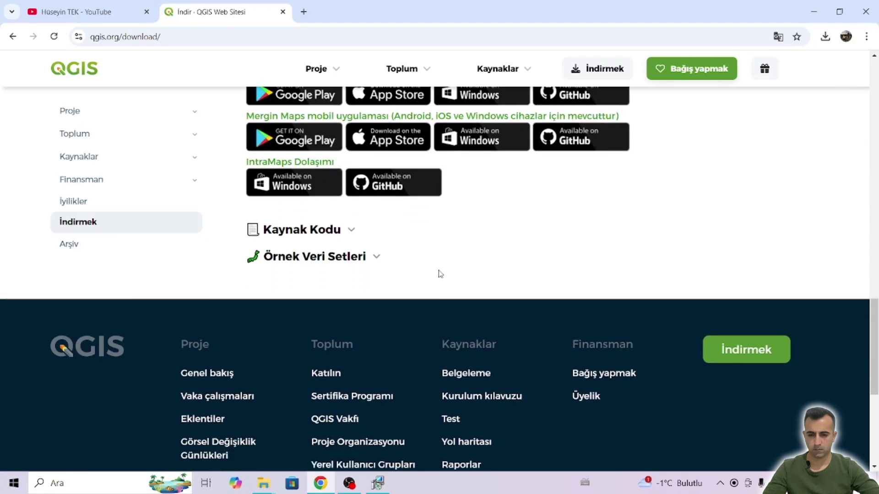
{"action": "scroll", "coordinate": [439, 273], "scroll_direction": "up", "scroll_amount": 5}
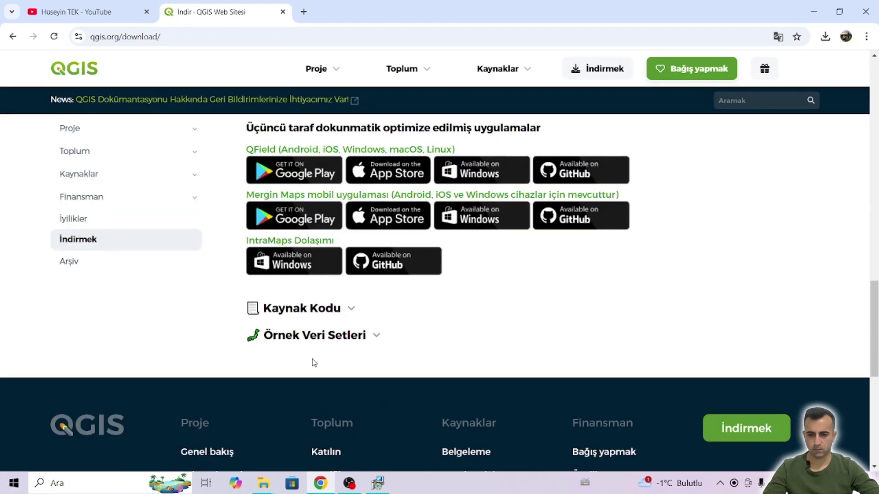
{"action": "left_click", "coordinate": [314, 310]}
{"action": "scroll", "coordinate": [348, 320], "scroll_direction": "down", "scroll_amount": 4}
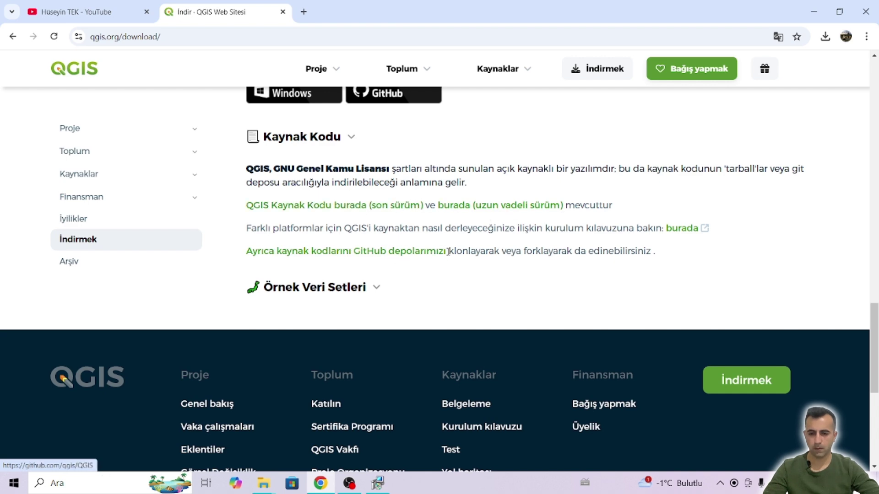
Open the İyilikler (Goodies) page of the QGIS site and look through the Spreadshirt and Red Bubble merchandise
{"action": "scroll", "coordinate": [394, 259], "scroll_direction": "up", "scroll_amount": 5}
{"action": "scroll", "coordinate": [394, 259], "scroll_direction": "up", "scroll_amount": 5}
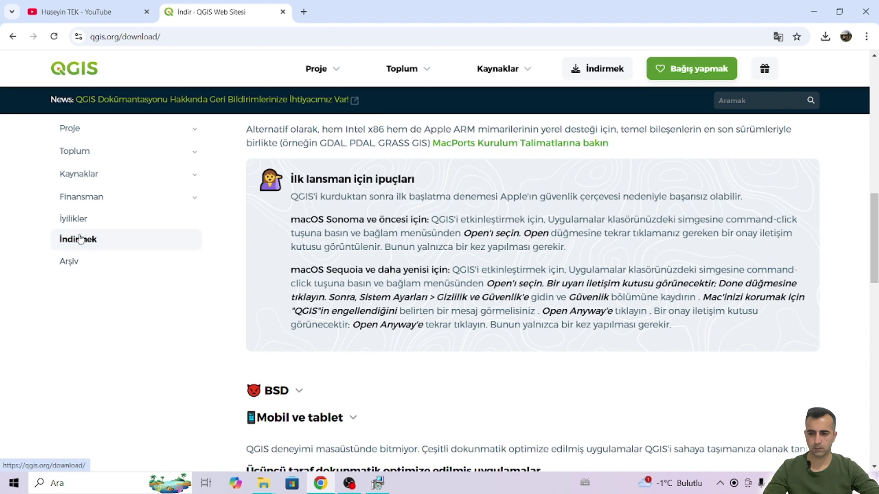
{"action": "left_click", "coordinate": [73, 219]}
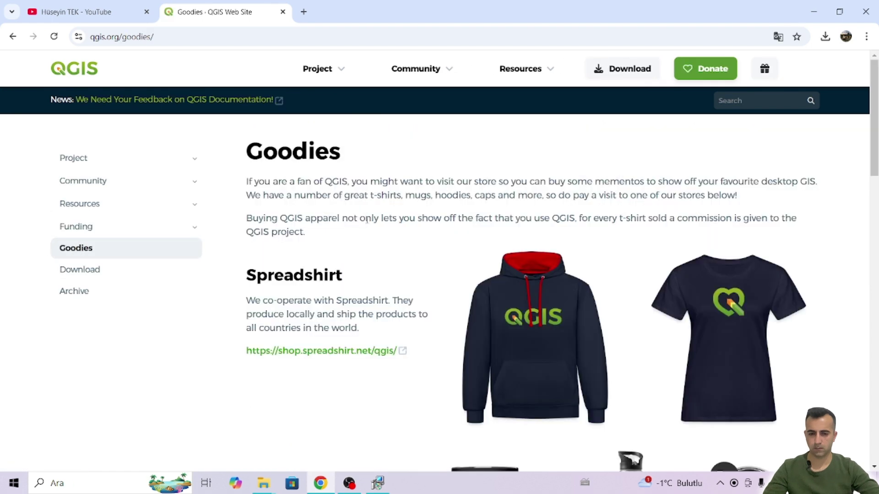
{"action": "scroll", "coordinate": [397, 246], "scroll_direction": "down", "scroll_amount": 2}
{"action": "scroll", "coordinate": [747, 290], "scroll_direction": "down", "scroll_amount": 3}
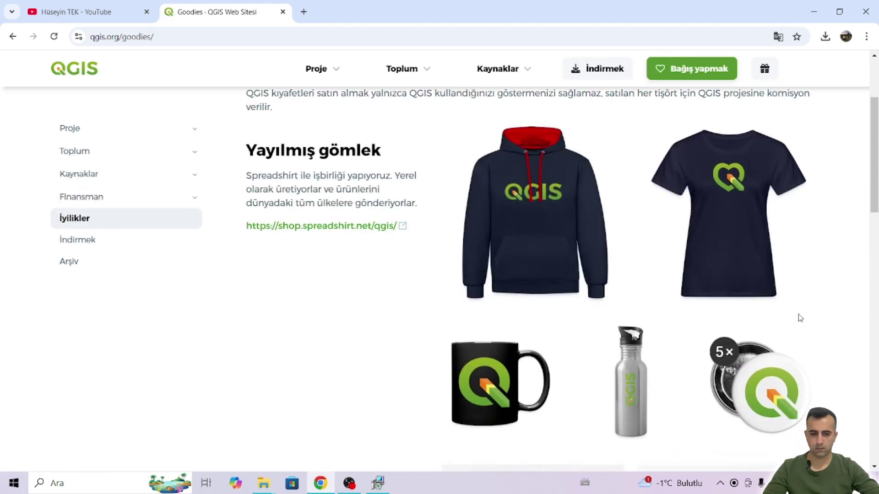
{"action": "scroll", "coordinate": [655, 295], "scroll_direction": "down", "scroll_amount": 2}
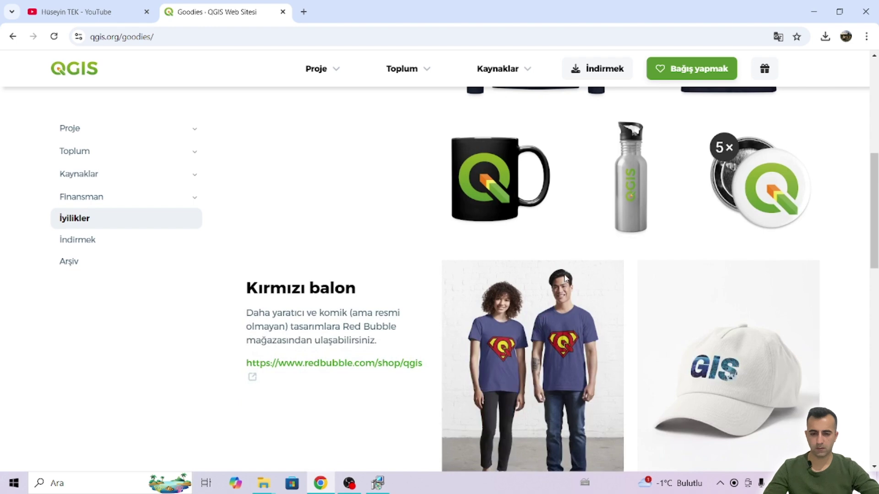
{"action": "scroll", "coordinate": [568, 274], "scroll_direction": "down", "scroll_amount": 2}
{"action": "scroll", "coordinate": [628, 287], "scroll_direction": "down", "scroll_amount": 1}
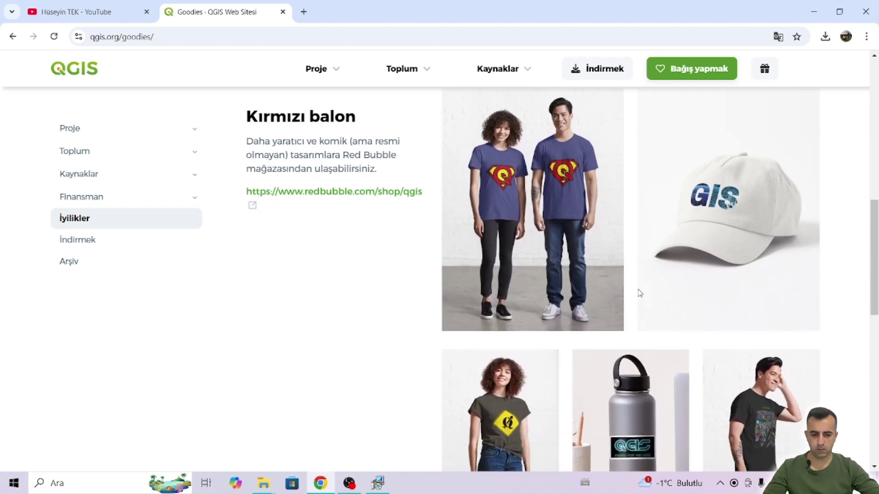
{"action": "scroll", "coordinate": [645, 289], "scroll_direction": "down", "scroll_amount": 4}
{"action": "scroll", "coordinate": [647, 291], "scroll_direction": "up", "scroll_amount": 5}
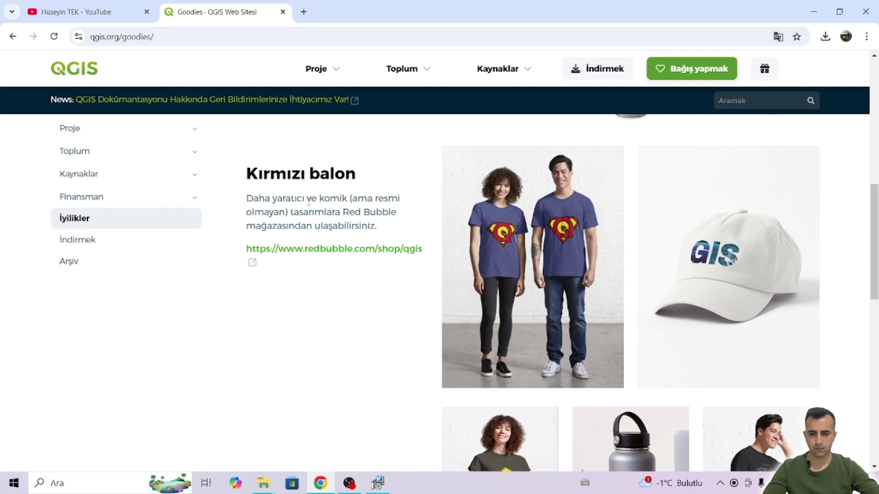
Read the Red Bubble store description on the Goodies page and compare its products with the Spreadshirt ones
{"action": "left_click_drag", "start_coordinate": [309, 202], "coordinate": [357, 225]}
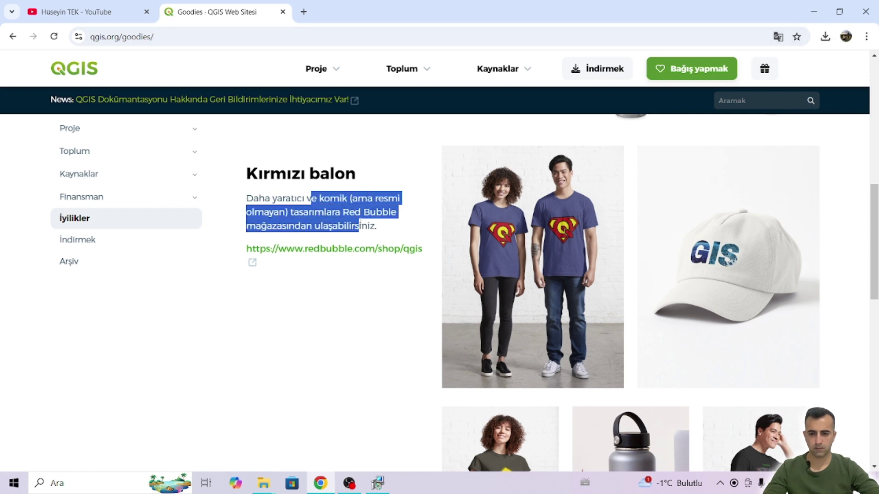
{"action": "left_click", "coordinate": [402, 235]}
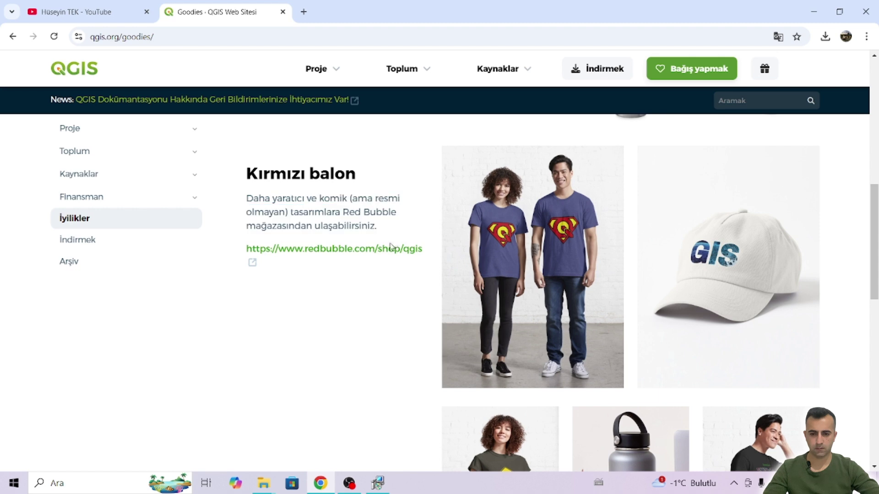
{"action": "scroll", "coordinate": [570, 244], "scroll_direction": "up", "scroll_amount": 7}
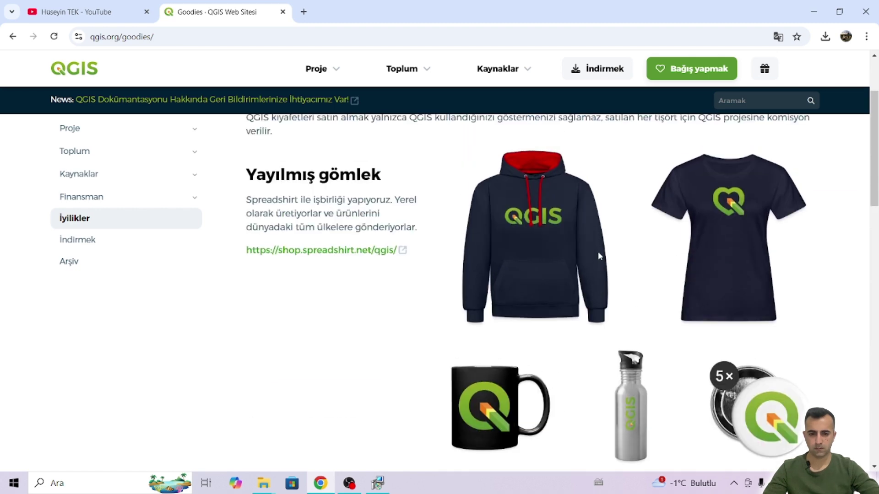
{"action": "scroll", "coordinate": [598, 255], "scroll_direction": "down", "scroll_amount": 2}
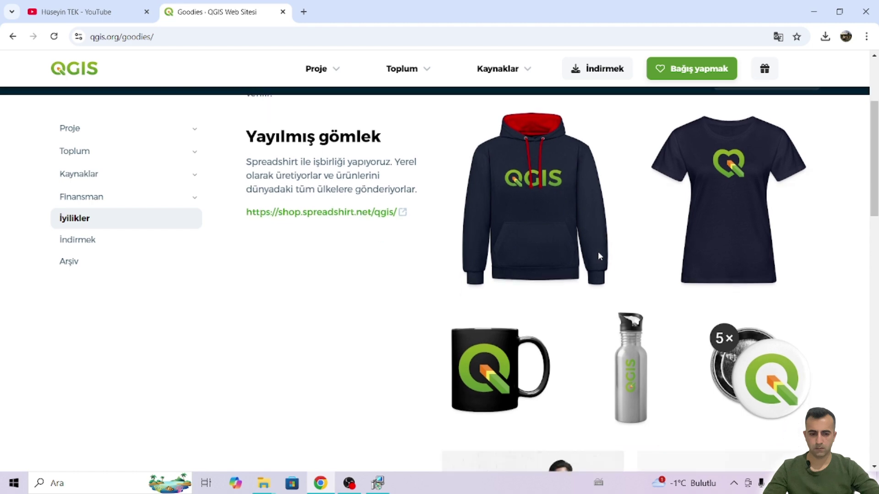
{"action": "scroll", "coordinate": [634, 280], "scroll_direction": "up", "scroll_amount": 1}
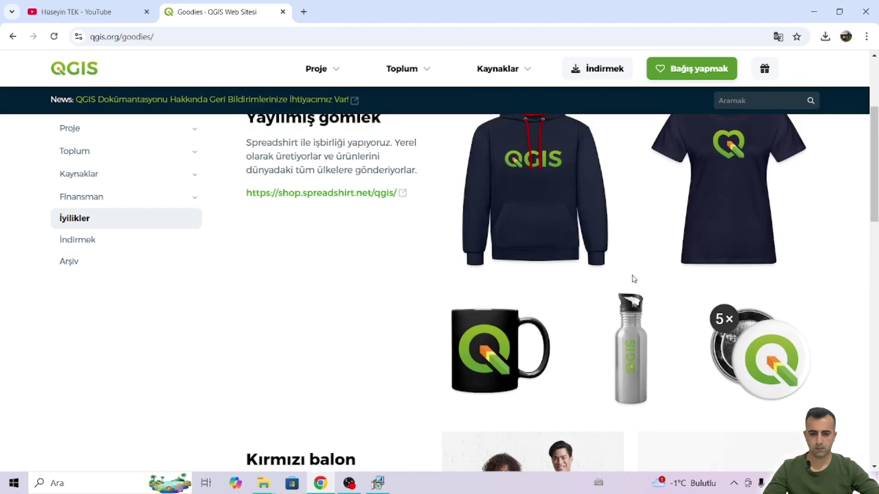
{"action": "scroll", "coordinate": [630, 273], "scroll_direction": "down", "scroll_amount": 10}
{"action": "scroll", "coordinate": [595, 260], "scroll_direction": "up", "scroll_amount": 4}
{"action": "scroll", "coordinate": [550, 255], "scroll_direction": "down", "scroll_amount": 2}
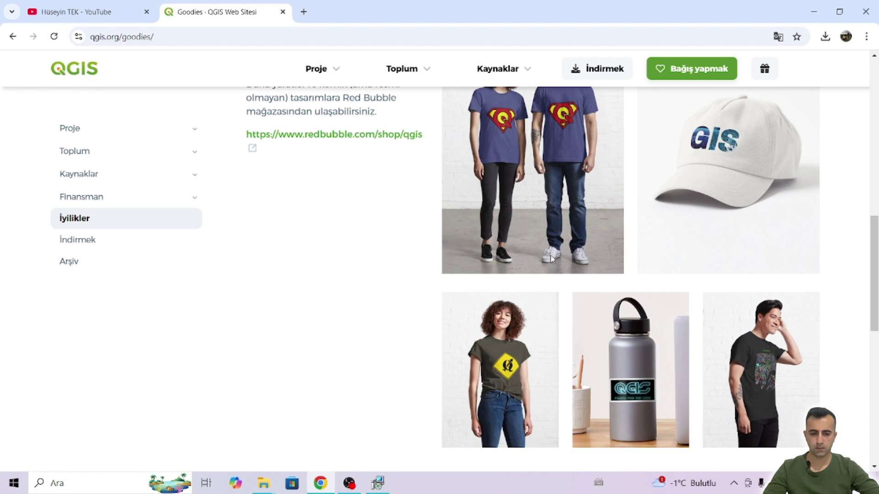
Minimize Chrome for a look at the running QGIS installer and bring the Goodies page back up
{"action": "scroll", "coordinate": [534, 305], "scroll_direction": "up", "scroll_amount": 10}
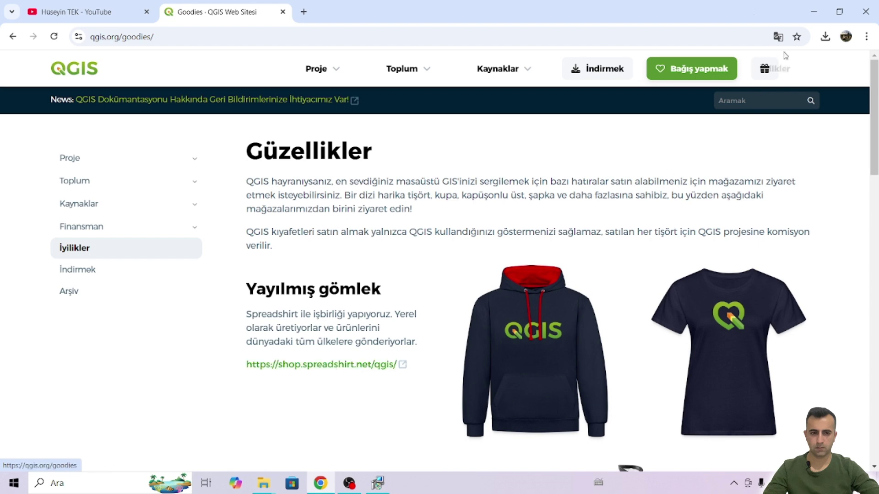
{"action": "left_click", "coordinate": [814, 15]}
{"action": "left_click", "coordinate": [321, 484]}
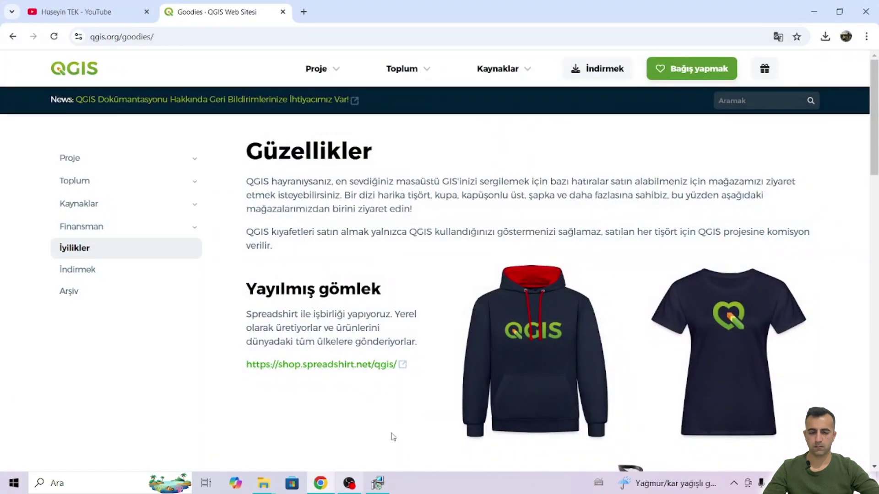
Open the Spreadshirt QGIS shop from the Goodies page, view its product preview and translate the shop page into Turkish
{"action": "scroll", "coordinate": [324, 260], "scroll_direction": "down", "scroll_amount": 2}
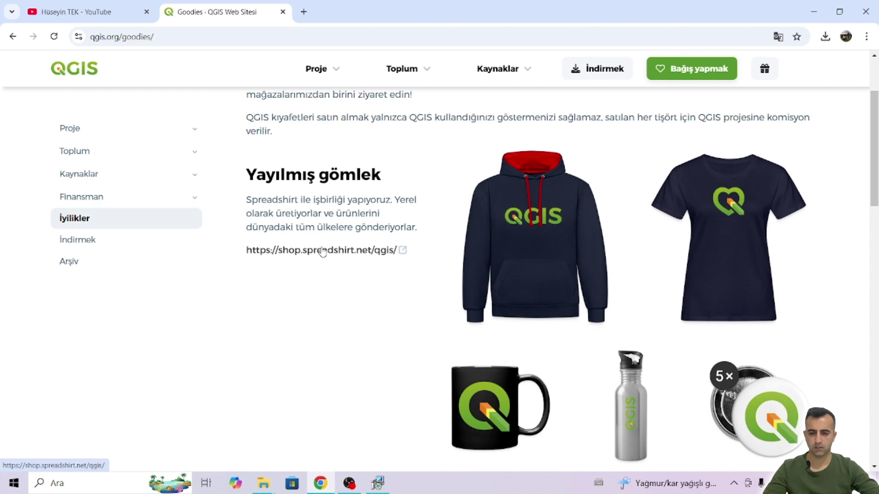
{"action": "left_click", "coordinate": [323, 251]}
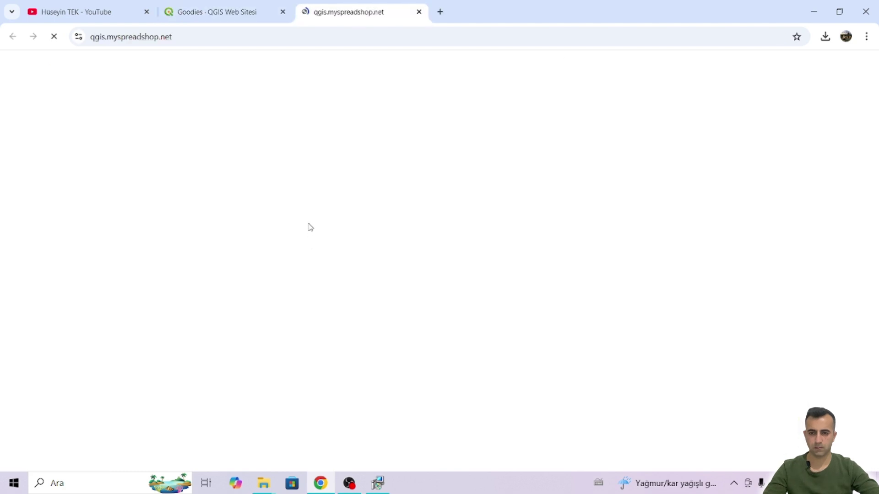
{"action": "scroll", "coordinate": [247, 308], "scroll_direction": "down", "scroll_amount": 5}
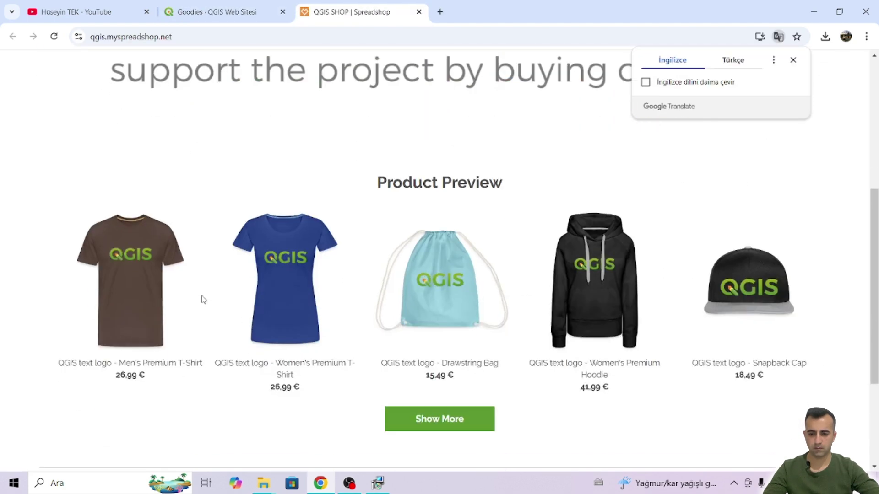
{"action": "scroll", "coordinate": [545, 329], "scroll_direction": "down", "scroll_amount": 1}
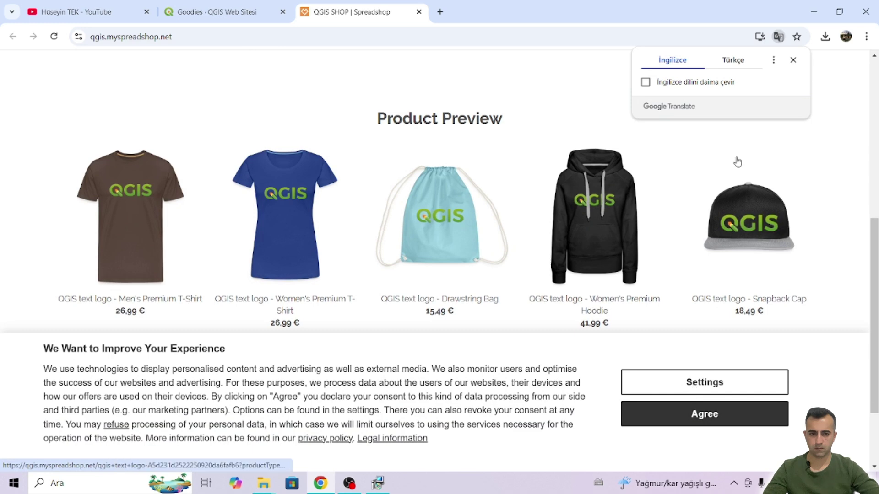
{"action": "left_click", "coordinate": [732, 56]}
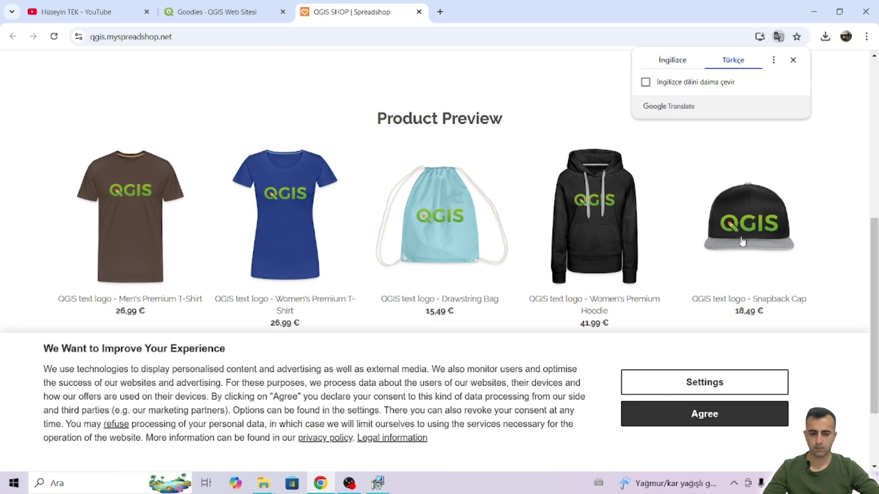
Look over the translated product preview of the QGIS shop and open the full product list
{"action": "scroll", "coordinate": [463, 302], "scroll_direction": "down", "scroll_amount": 2}
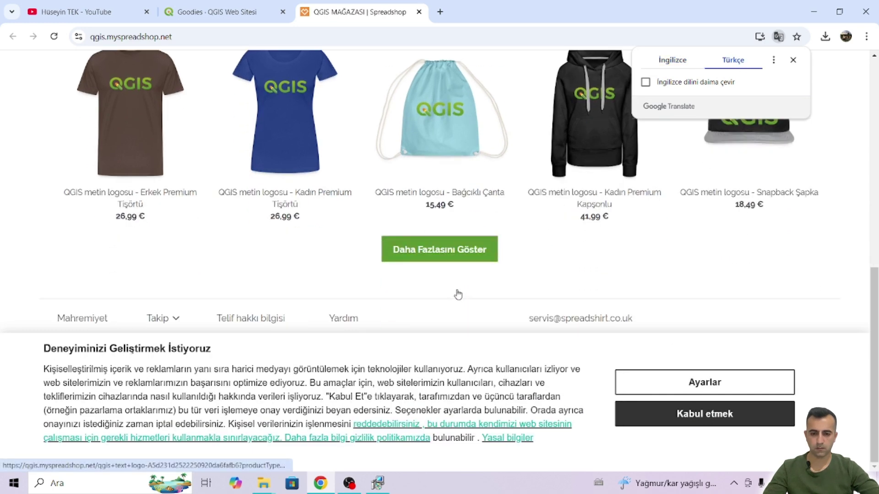
{"action": "scroll", "coordinate": [569, 288], "scroll_direction": "up", "scroll_amount": 3}
{"action": "scroll", "coordinate": [569, 288], "scroll_direction": "down", "scroll_amount": 2}
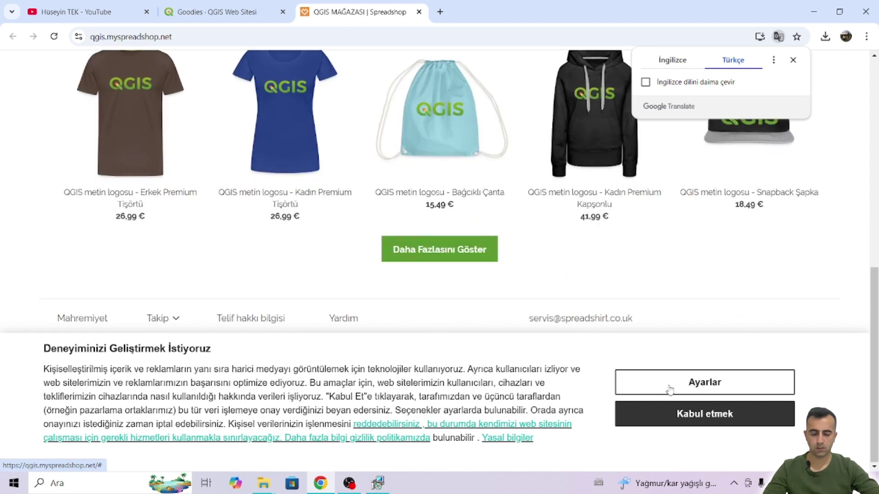
{"action": "scroll", "coordinate": [664, 257], "scroll_direction": "up", "scroll_amount": 3}
{"action": "scroll", "coordinate": [701, 262], "scroll_direction": "down", "scroll_amount": 1}
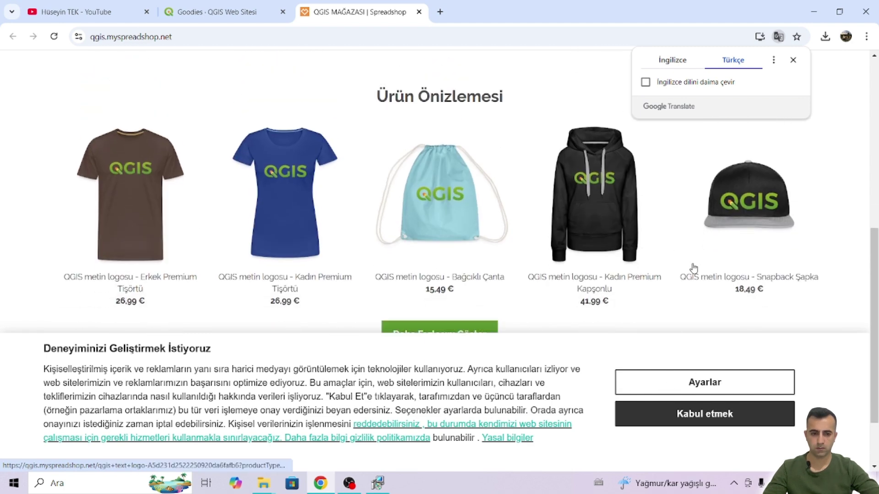
{"action": "scroll", "coordinate": [687, 267], "scroll_direction": "down", "scroll_amount": 1}
{"action": "left_click", "coordinate": [458, 246]}
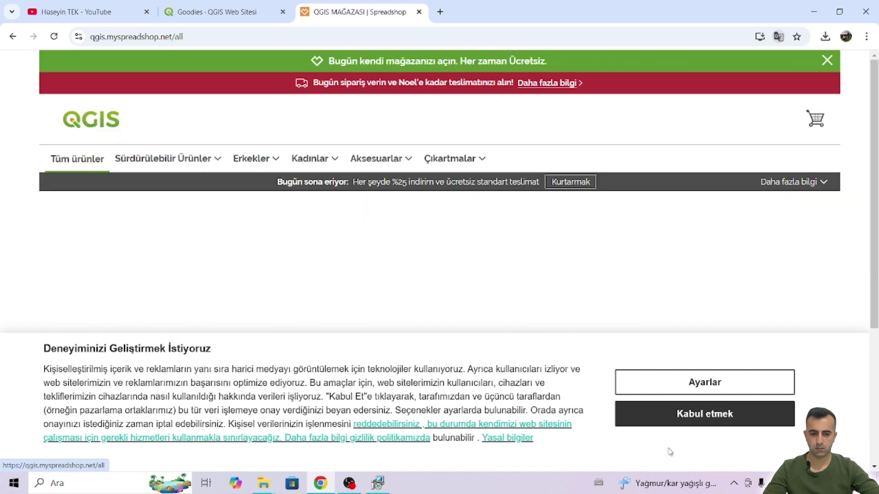
Open and close the cookie settings without saving, and look through the whole Tüm ürünler (all products) list
{"action": "left_click", "coordinate": [691, 381]}
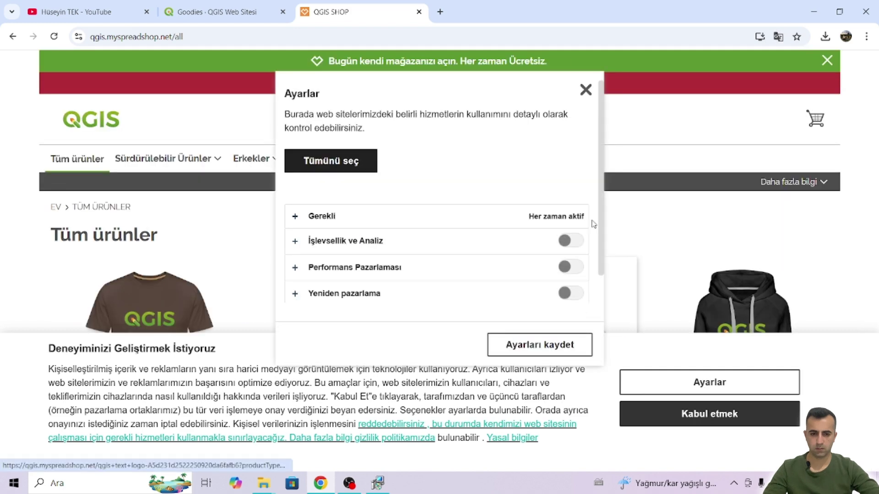
{"action": "left_click", "coordinate": [581, 89]}
{"action": "scroll", "coordinate": [472, 265], "scroll_direction": "down", "scroll_amount": 3}
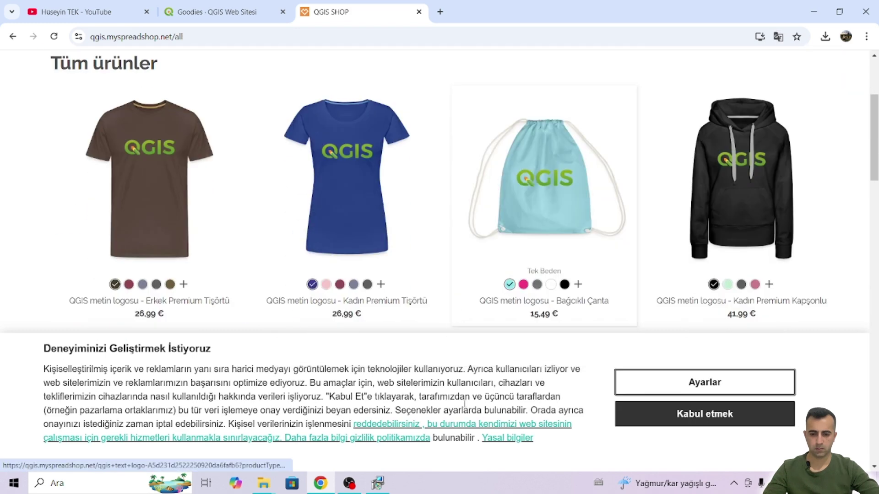
{"action": "scroll", "coordinate": [325, 199], "scroll_direction": "down", "scroll_amount": 5}
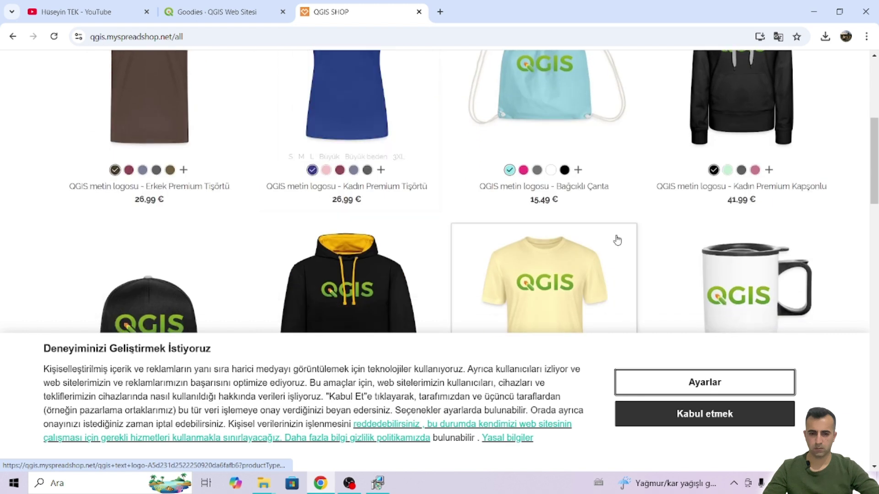
{"action": "scroll", "coordinate": [682, 229], "scroll_direction": "down", "scroll_amount": 10}
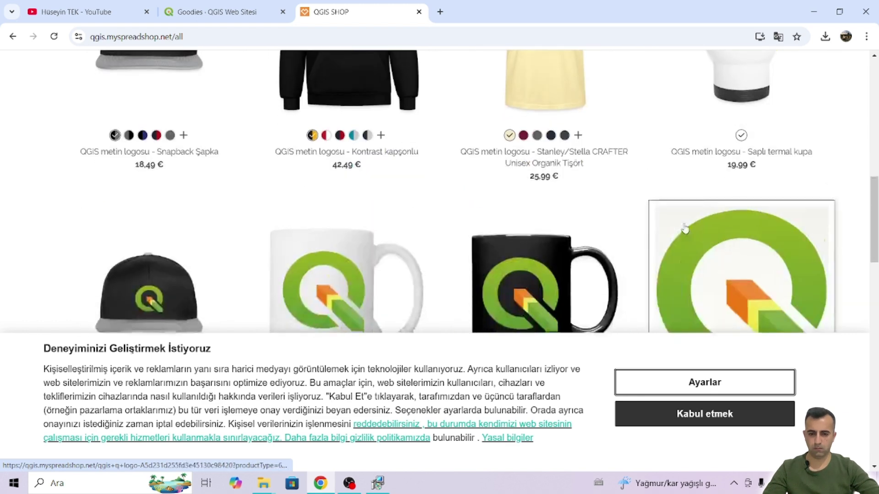
{"action": "scroll", "coordinate": [603, 210], "scroll_direction": "down", "scroll_amount": 5}
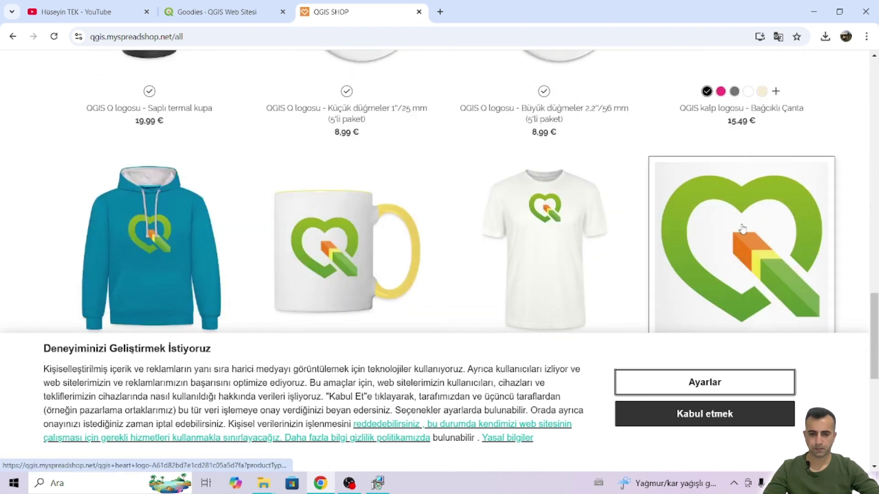
{"action": "scroll", "coordinate": [54, 178], "scroll_direction": "down", "scroll_amount": 5}
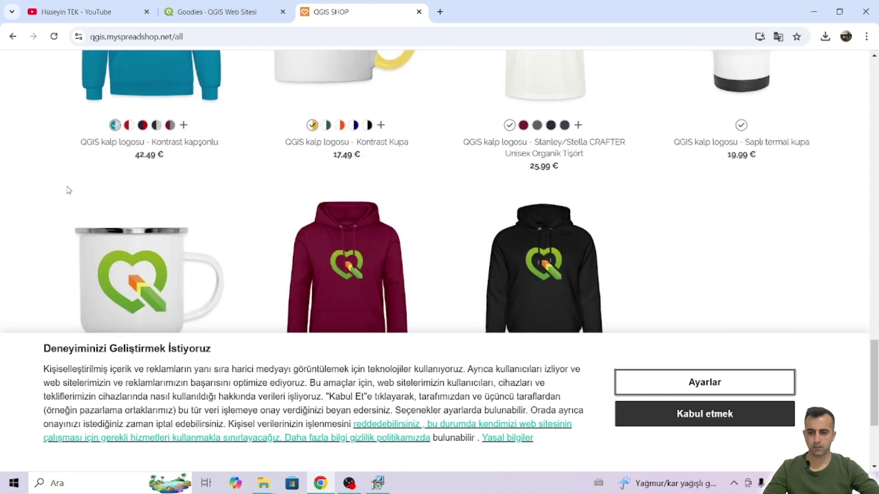
{"action": "scroll", "coordinate": [71, 195], "scroll_direction": "down", "scroll_amount": 4}
{"action": "scroll", "coordinate": [481, 286], "scroll_direction": "up", "scroll_amount": 3}
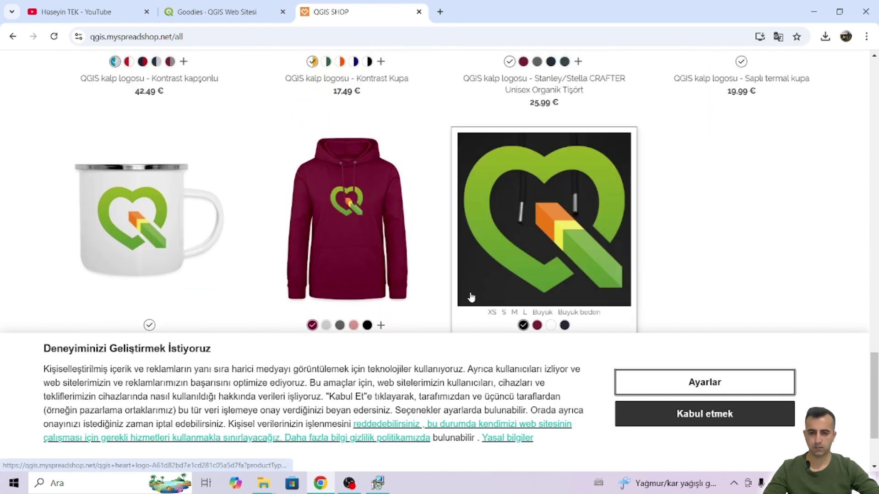
{"action": "scroll", "coordinate": [792, 191], "scroll_direction": "up", "scroll_amount": 8}
{"action": "scroll", "coordinate": [757, 201], "scroll_direction": "up", "scroll_amount": 10}
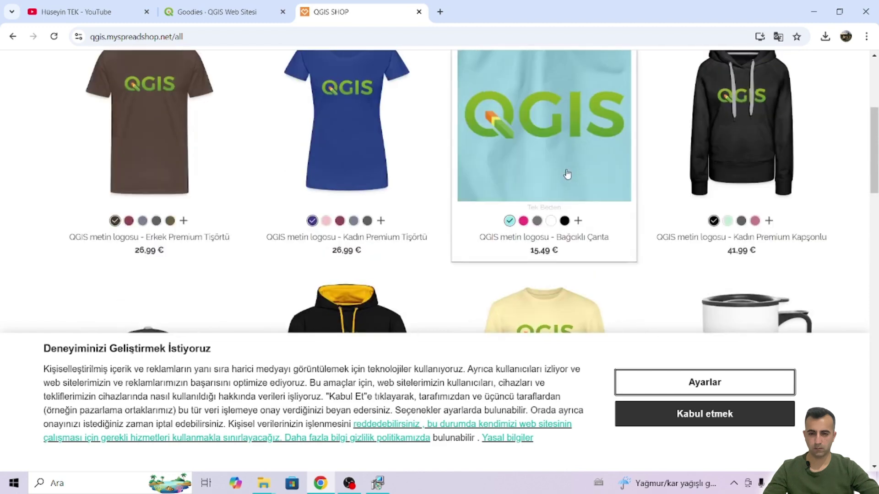
Show all products in the shop's Erkekler (Men) category and look through them
{"action": "mouse_move", "coordinate": [234, 166]}
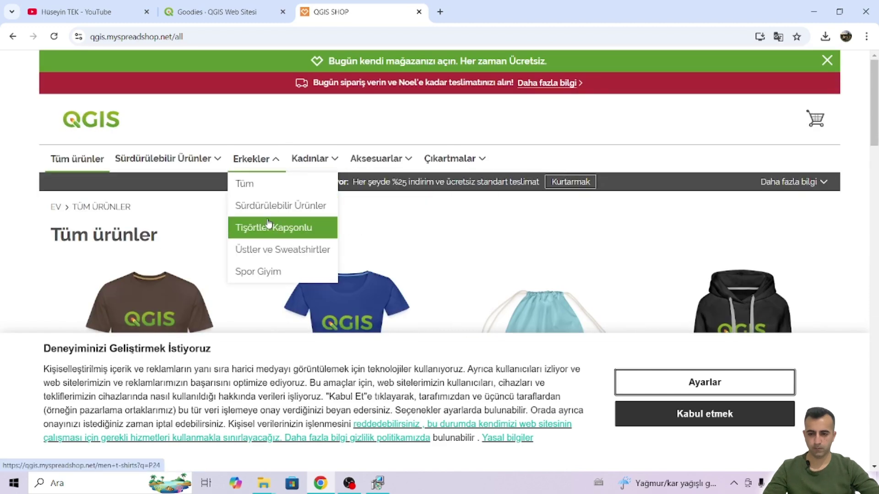
{"action": "left_click", "coordinate": [260, 189]}
{"action": "scroll", "coordinate": [569, 196], "scroll_direction": "down", "scroll_amount": 4}
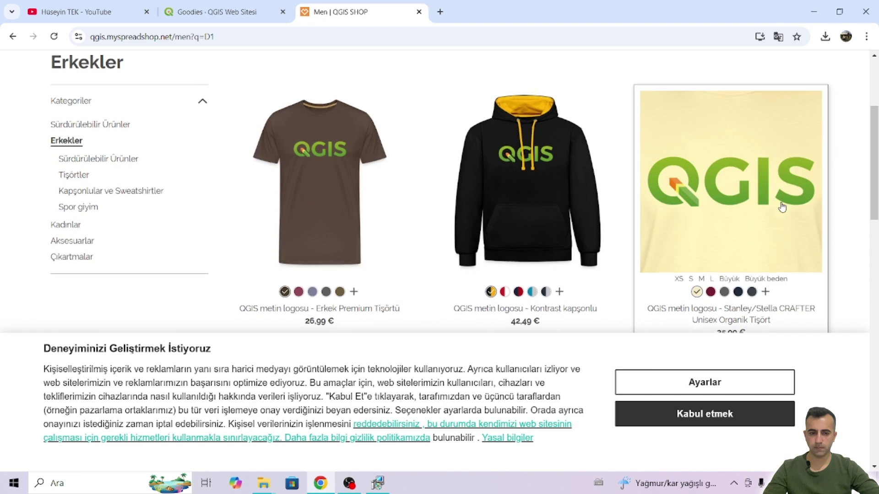
{"action": "scroll", "coordinate": [808, 198], "scroll_direction": "down", "scroll_amount": 10}
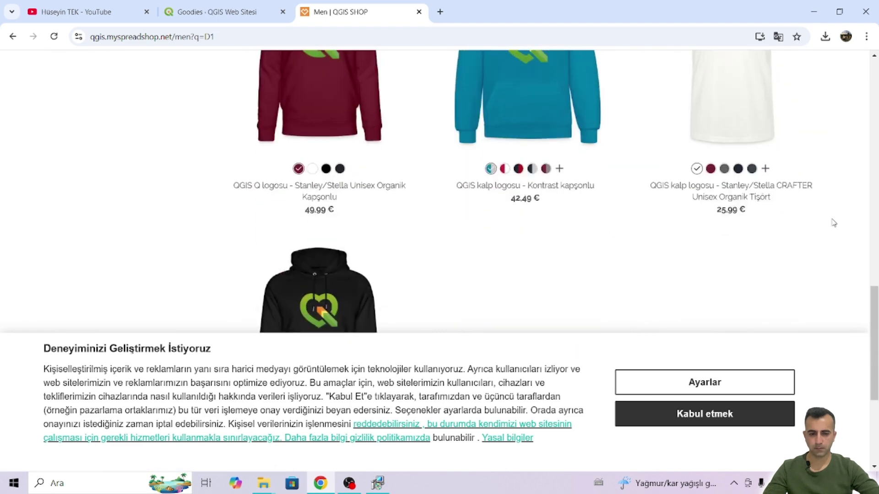
{"action": "scroll", "coordinate": [830, 225], "scroll_direction": "up", "scroll_amount": 3}
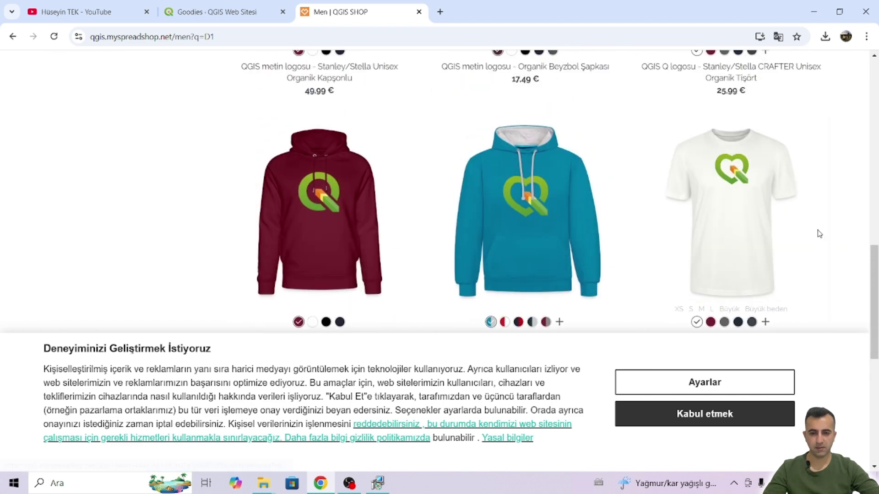
{"action": "scroll", "coordinate": [819, 234], "scroll_direction": "up", "scroll_amount": 10}
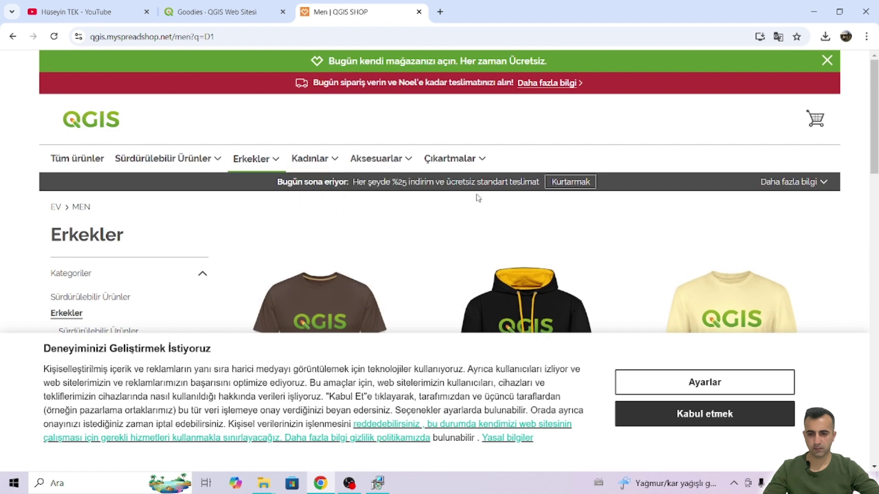
Minimize Chrome for a look at what is running behind it and bring the shop page back up
{"action": "left_click", "coordinate": [815, 12]}
{"action": "left_click", "coordinate": [320, 483]}
Show all products in the Aksesuarlar (Accessories) category and look through the bags, caps, mugs and stickers
{"action": "mouse_move", "coordinate": [362, 162]}
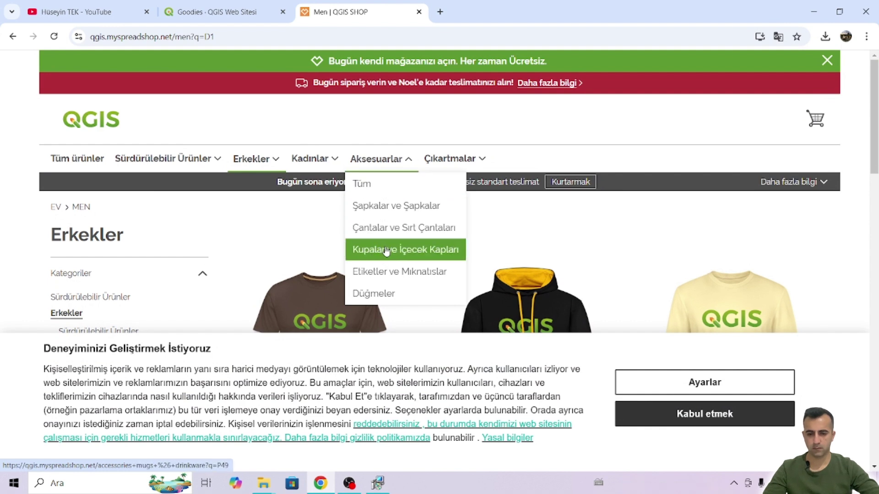
{"action": "mouse_move", "coordinate": [453, 162]}
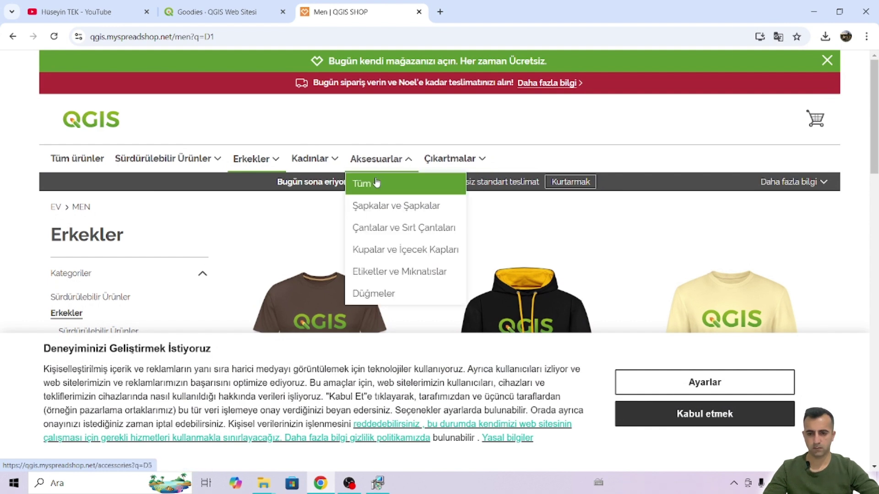
{"action": "scroll", "coordinate": [436, 240], "scroll_direction": "down", "scroll_amount": 4}
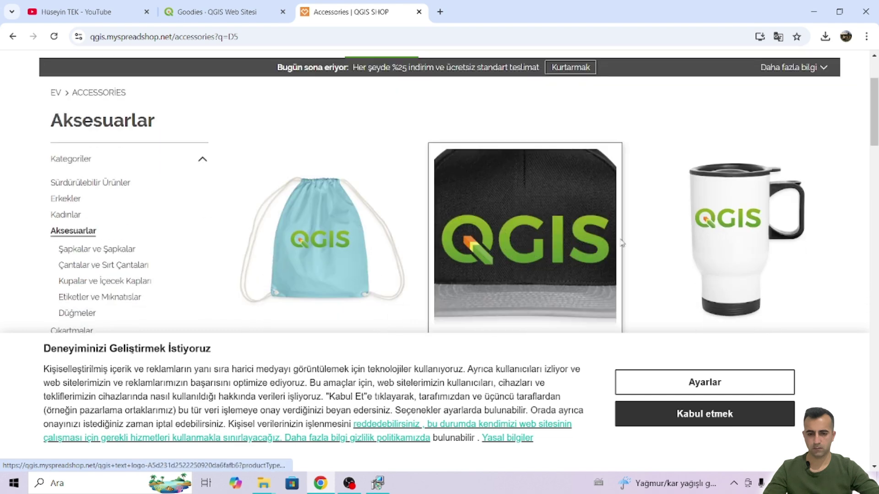
{"action": "scroll", "coordinate": [859, 245], "scroll_direction": "down", "scroll_amount": 8}
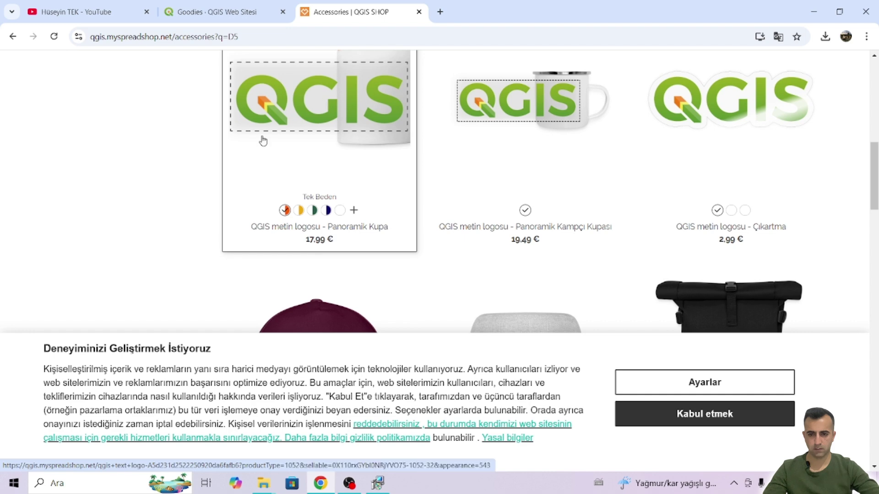
{"action": "scroll", "coordinate": [73, 198], "scroll_direction": "down", "scroll_amount": 8}
{"action": "scroll", "coordinate": [76, 202], "scroll_direction": "down", "scroll_amount": 3}
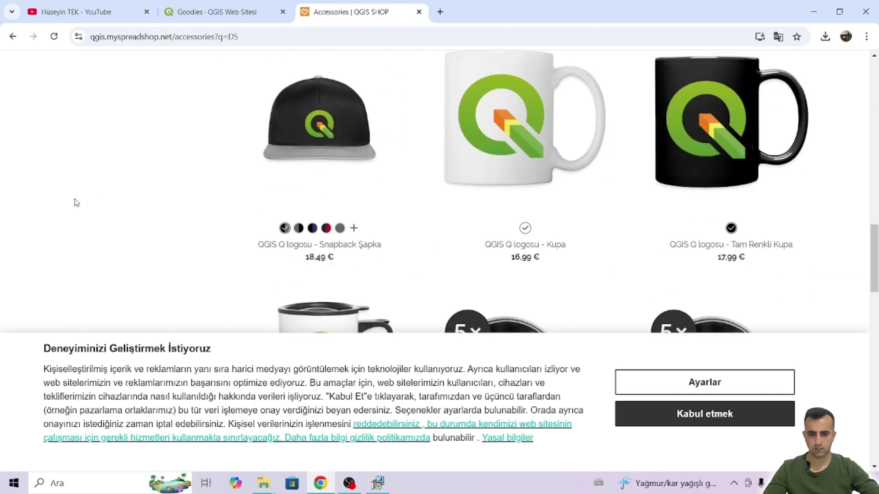
{"action": "scroll", "coordinate": [110, 195], "scroll_direction": "down", "scroll_amount": 4}
{"action": "scroll", "coordinate": [128, 195], "scroll_direction": "down", "scroll_amount": 12}
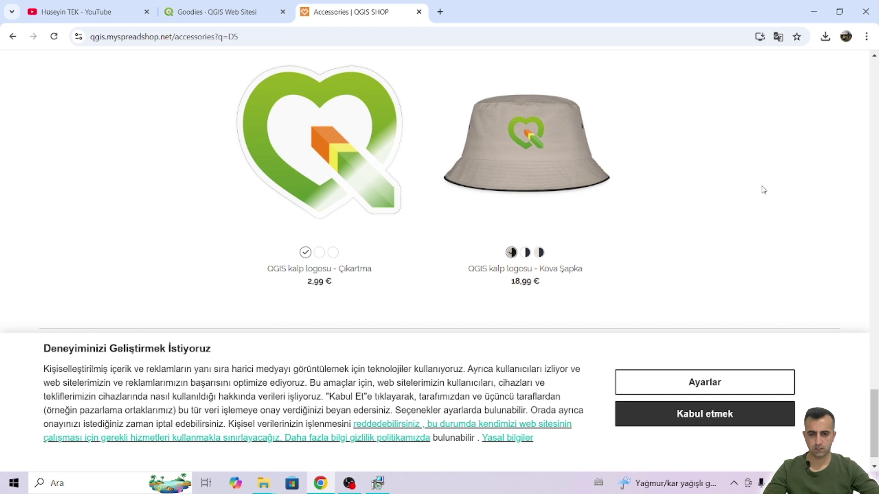
{"action": "scroll", "coordinate": [763, 190], "scroll_direction": "up", "scroll_amount": 20}
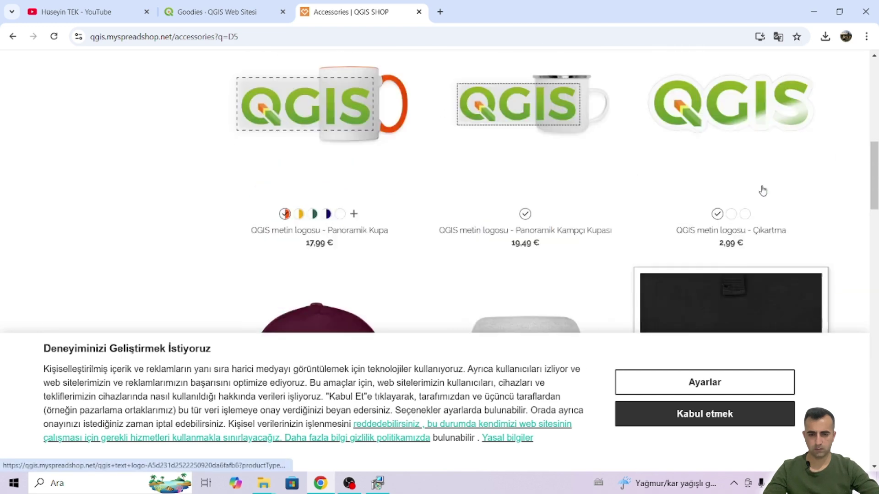
{"action": "scroll", "coordinate": [763, 191], "scroll_direction": "up", "scroll_amount": 10}
Open the Çıkartmalar (Stickers) category and look over the text, Q and heart logo stickers
{"action": "left_click", "coordinate": [440, 162]}
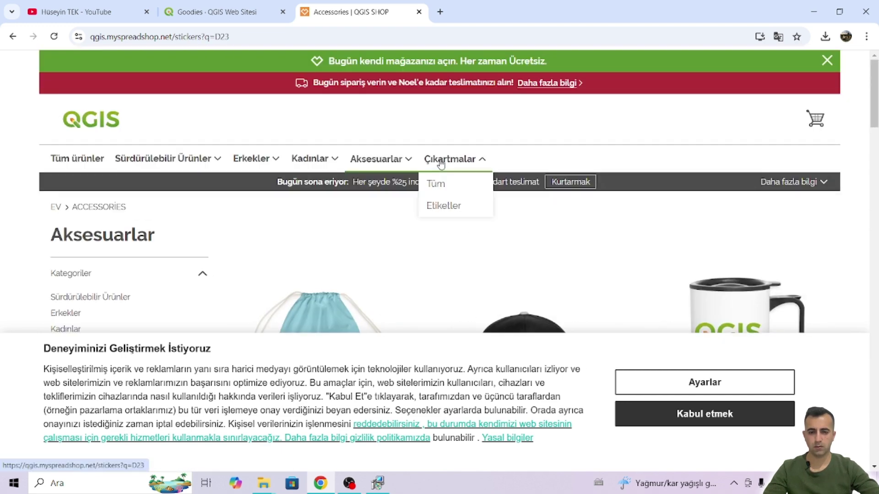
{"action": "scroll", "coordinate": [535, 193], "scroll_direction": "down", "scroll_amount": 5}
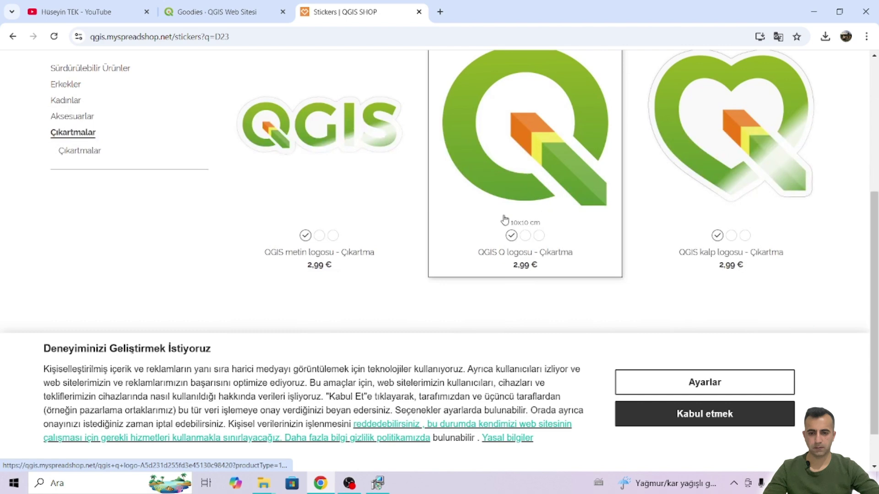
{"action": "scroll", "coordinate": [337, 277], "scroll_direction": "up", "scroll_amount": 5}
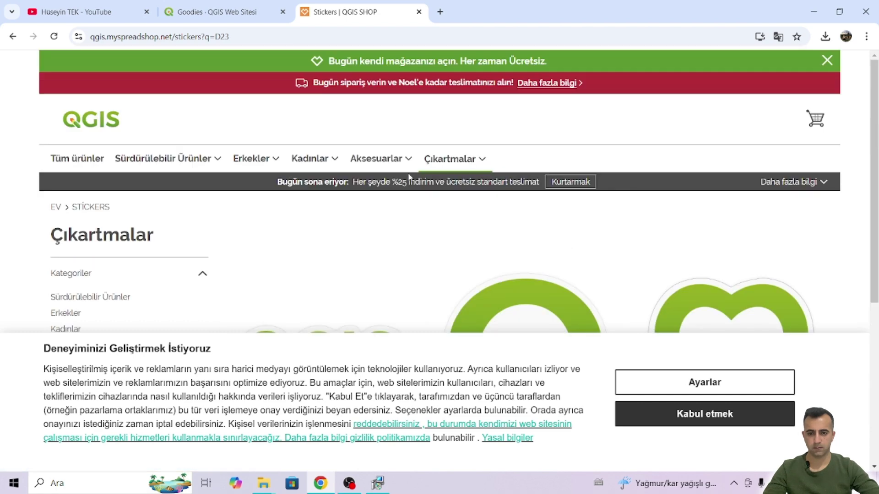
{"action": "scroll", "coordinate": [405, 175], "scroll_direction": "down", "scroll_amount": 5}
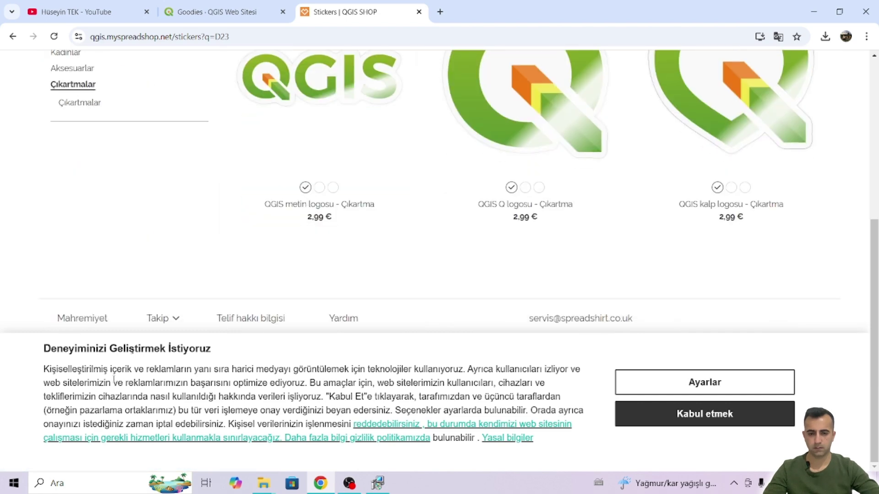
{"action": "scroll", "coordinate": [174, 284], "scroll_direction": "up", "scroll_amount": 5}
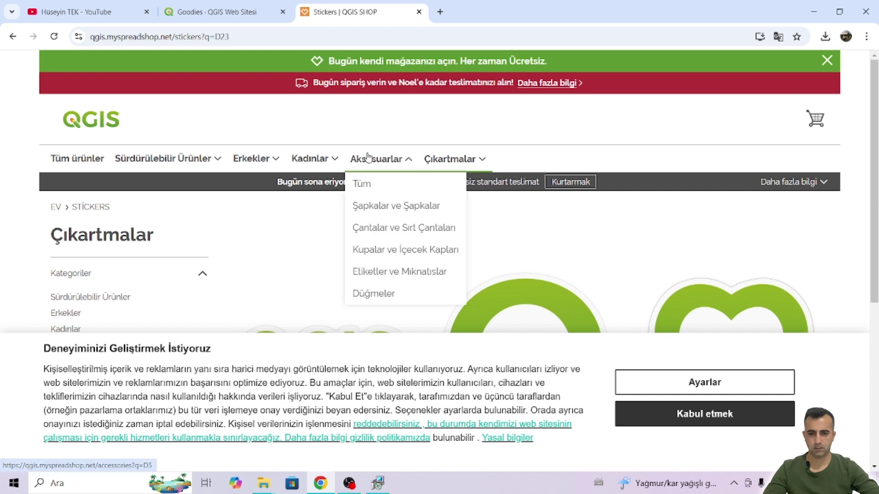
{"action": "scroll", "coordinate": [393, 183], "scroll_direction": "down", "scroll_amount": 2}
{"action": "scroll", "coordinate": [476, 204], "scroll_direction": "down", "scroll_amount": 2}
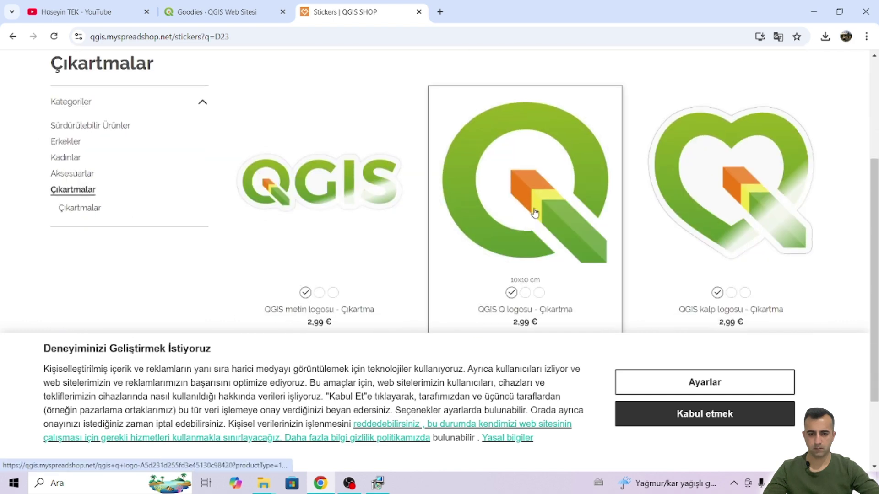
Save the QGIS text logo sticker's image as the JPEG qgis-text-logo-hr in İndirilenler and return to the sticker list
{"action": "left_click", "coordinate": [320, 189]}
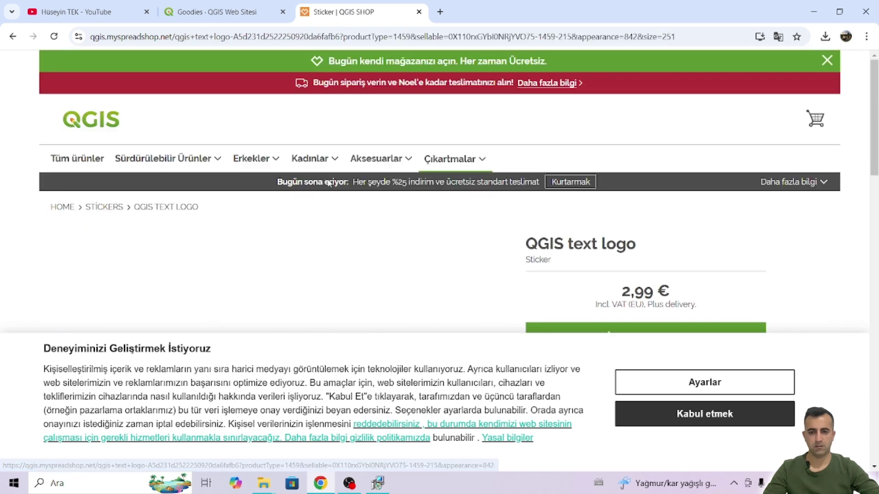
{"action": "scroll", "coordinate": [425, 239], "scroll_direction": "down", "scroll_amount": 4}
{"action": "right_click", "coordinate": [255, 173]}
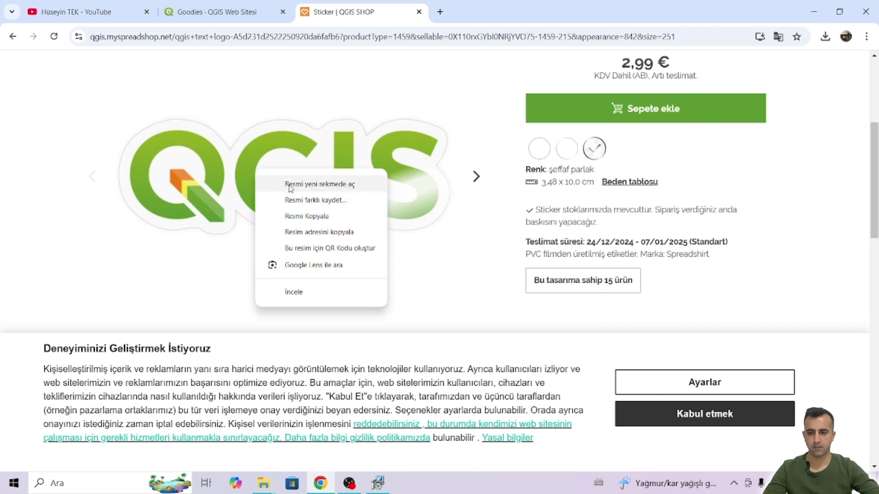
{"action": "left_click", "coordinate": [330, 201]}
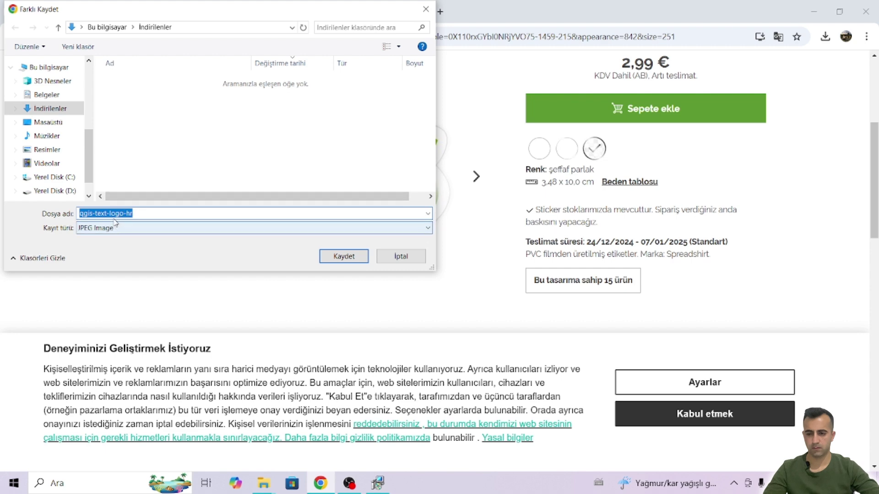
{"action": "left_click", "coordinate": [344, 256]}
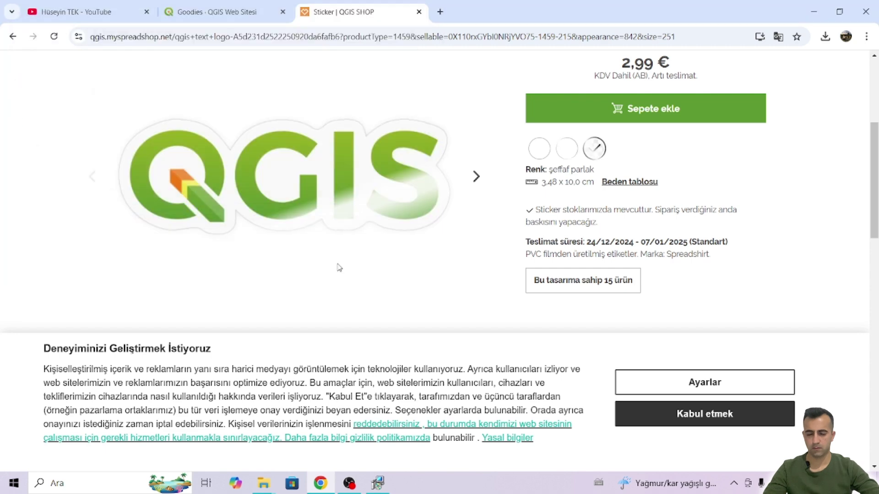
{"action": "left_click", "coordinate": [12, 36]}
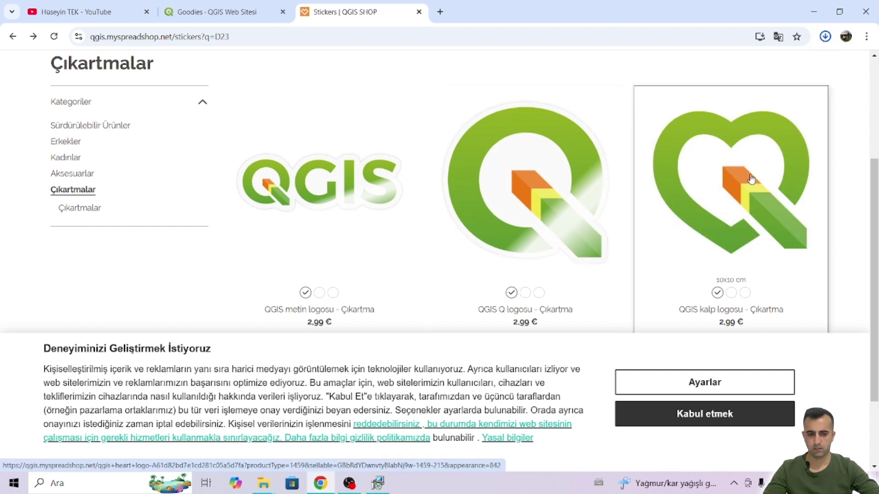
Open the QGIS kalp logosu (heart logo) sticker's product page and look it over
{"action": "left_click", "coordinate": [723, 180]}
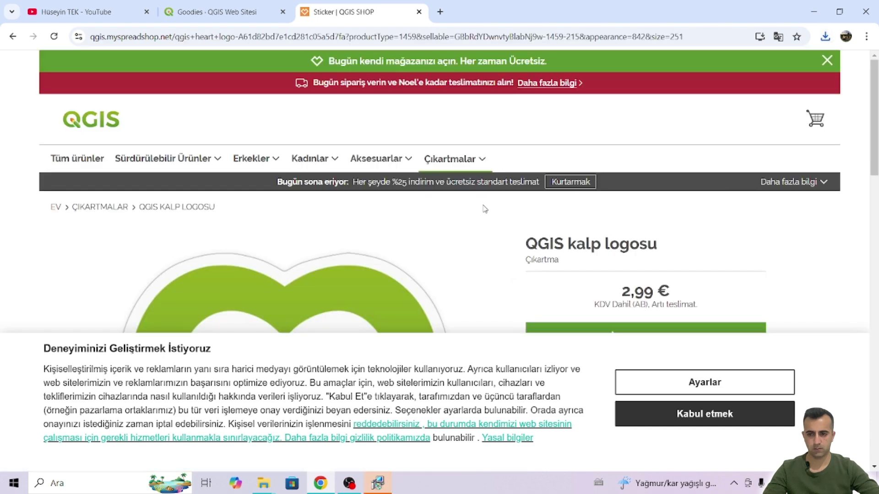
{"action": "scroll", "coordinate": [484, 211], "scroll_direction": "down", "scroll_amount": 3}
{"action": "scroll", "coordinate": [109, 180], "scroll_direction": "up", "scroll_amount": 3}
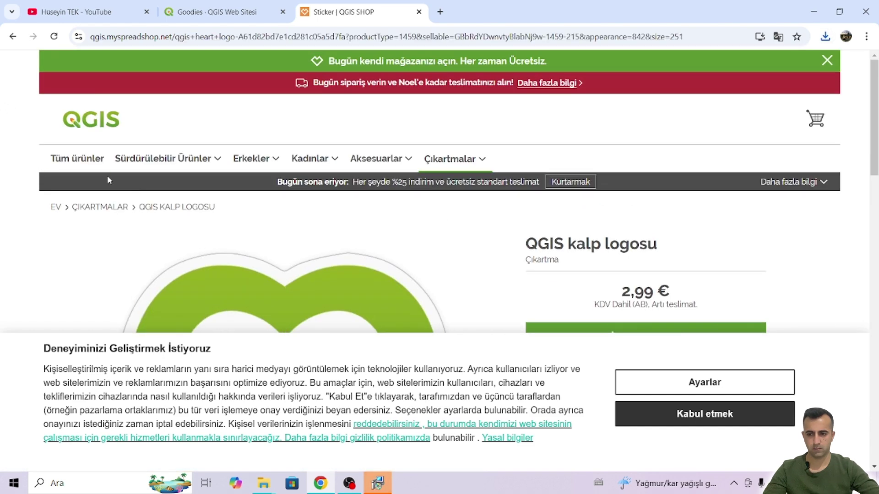
Return to the shop's home page and save the QGIS SHOP banner image as the WEBP file banner_ykpyu6 in İndirilenler
{"action": "left_click", "coordinate": [84, 118]}
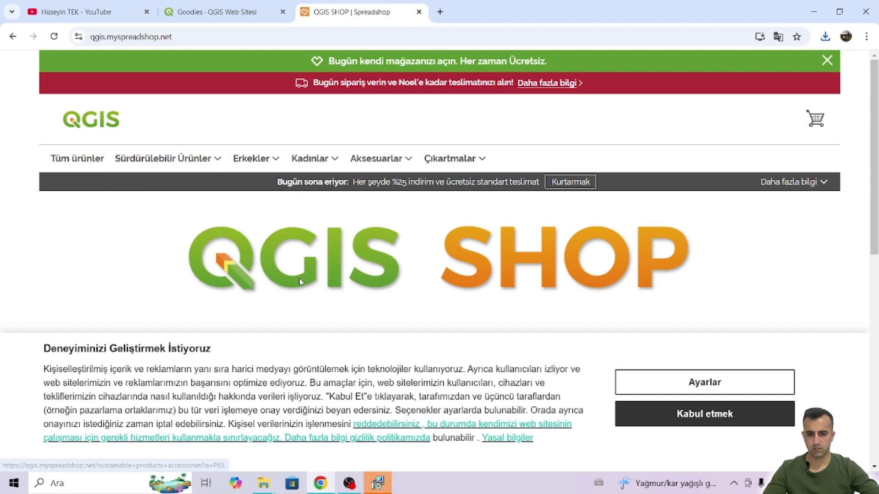
{"action": "right_click", "coordinate": [310, 264]}
{"action": "left_click", "coordinate": [364, 293]}
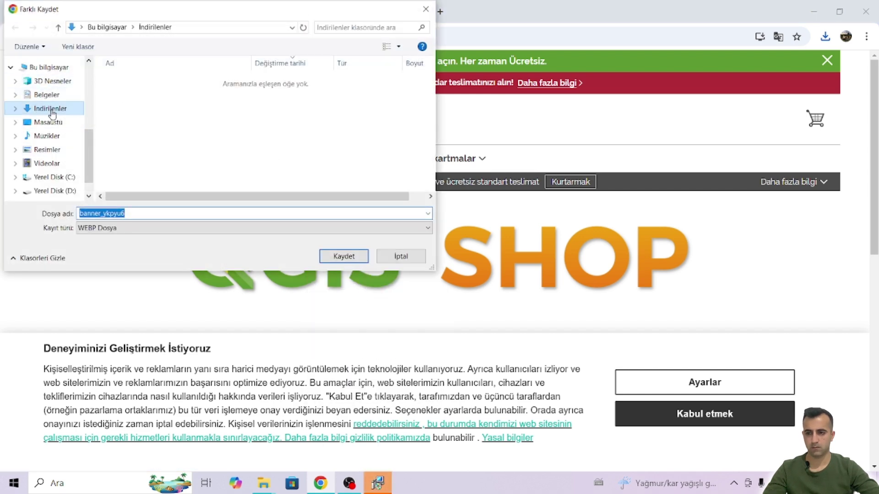
{"action": "left_click", "coordinate": [344, 256]}
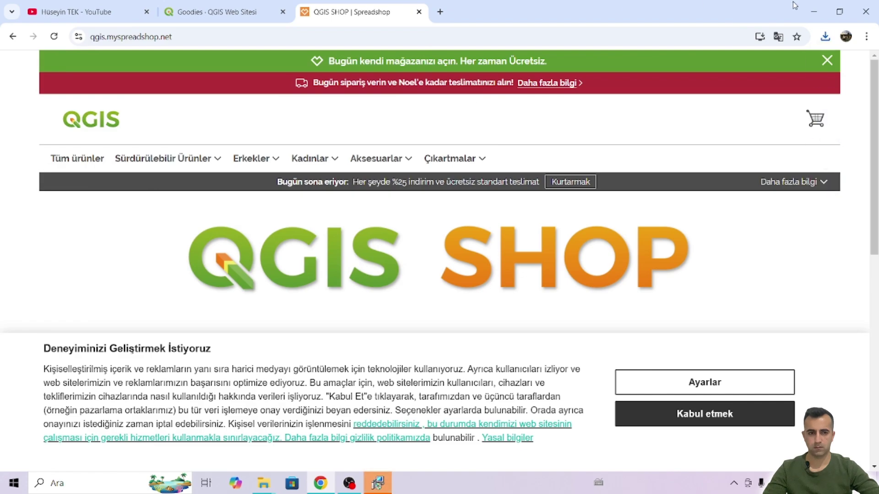
Minimize Chrome and finish the completed QGIS 3.40.1 'Bratislava' Setup Wizard
{"action": "left_click", "coordinate": [809, 10]}
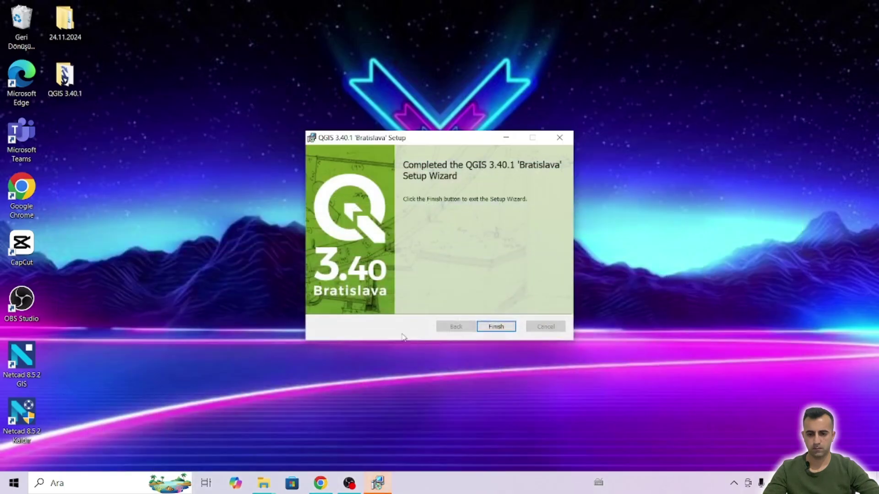
{"action": "left_click", "coordinate": [496, 326]}
{"action": "left_click", "coordinate": [128, 117]}
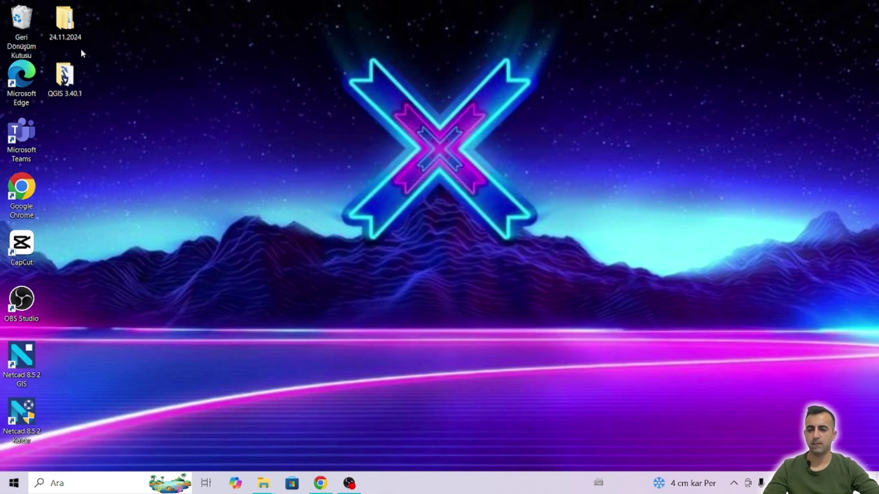
Copy the QGIS Desktop 3.40.1 shortcut from the QGIS 3.40.1 folder and paste it onto the desktop
{"action": "double_click", "coordinate": [64, 75]}
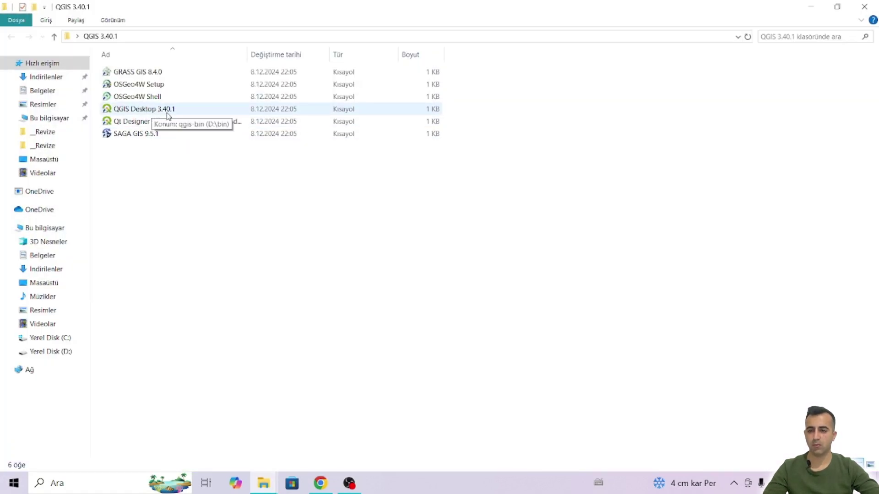
{"action": "right_click", "coordinate": [224, 110]}
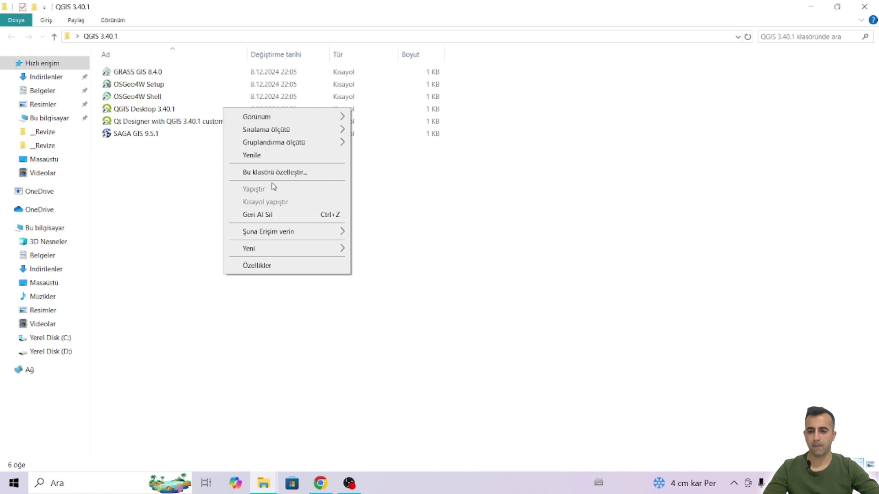
{"action": "left_click", "coordinate": [150, 111]}
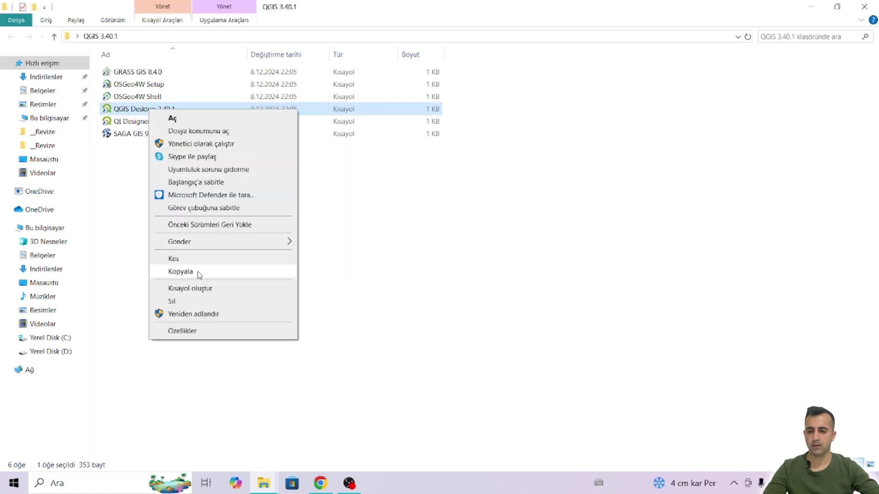
{"action": "left_click", "coordinate": [199, 276]}
{"action": "left_click", "coordinate": [872, 8]}
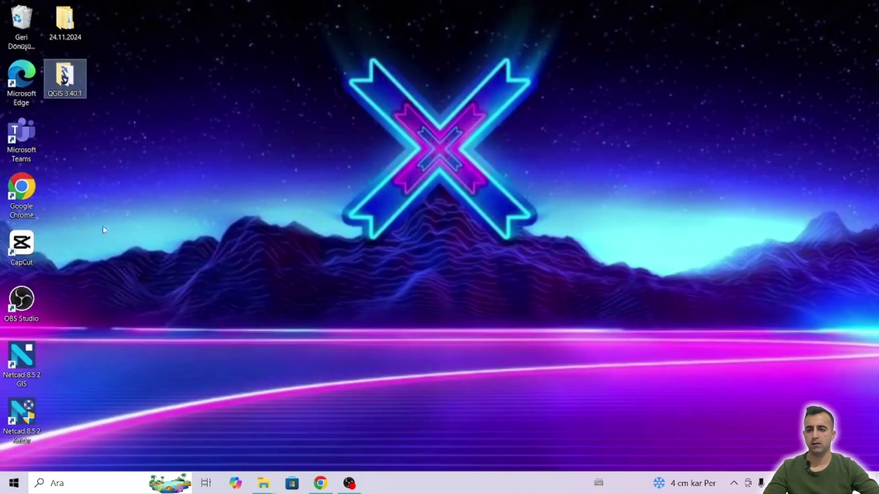
{"action": "right_click", "coordinate": [95, 210]}
{"action": "left_click", "coordinate": [131, 264]}
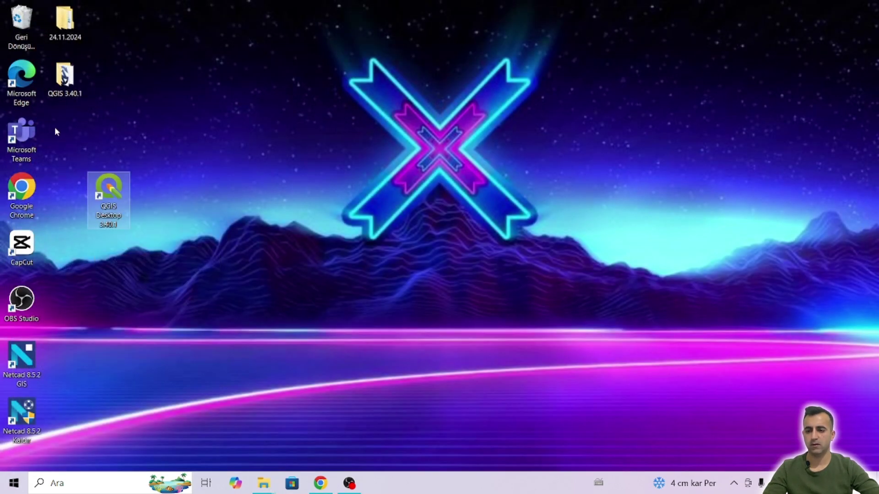
Move the QGIS Desktop 3.40.1 shortcut directly beneath the QGIS 3.40.1 folder on the desktop and launch QGIS from it
{"action": "left_click_drag", "start_coordinate": [121, 192], "coordinate": [75, 131]}
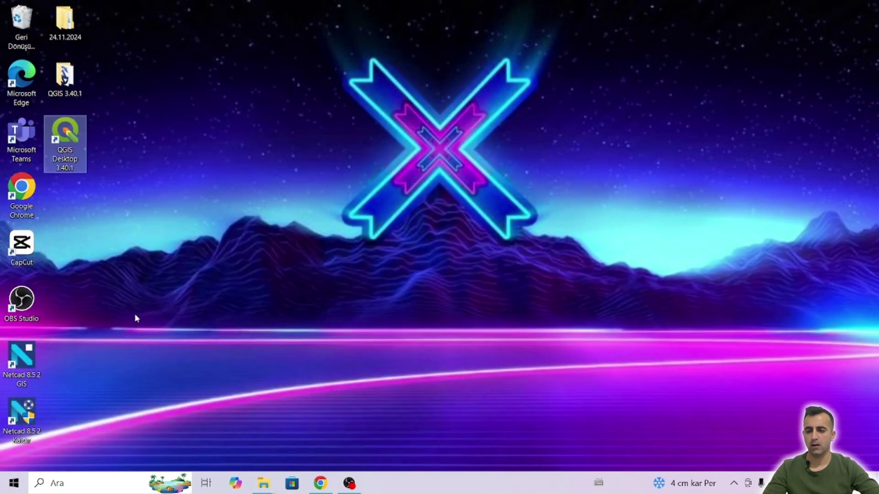
{"action": "double_click", "coordinate": [65, 137]}
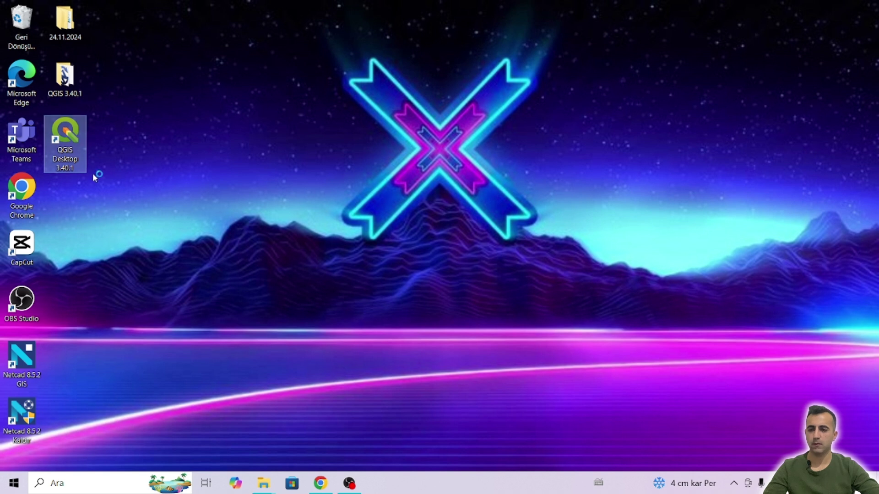